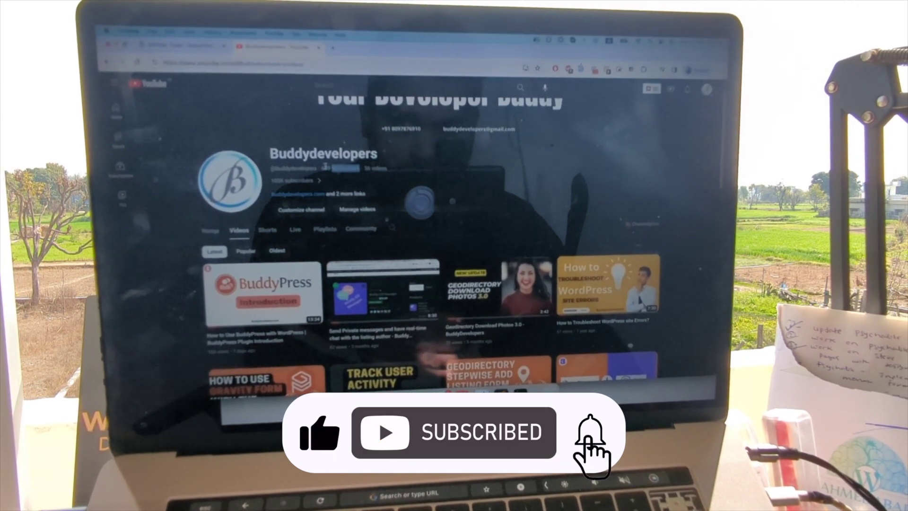
# Step: Scroll to the top of the BuddyPress Demo front page at localhost:10060
pyautogui.scroll(3, 455, 228)
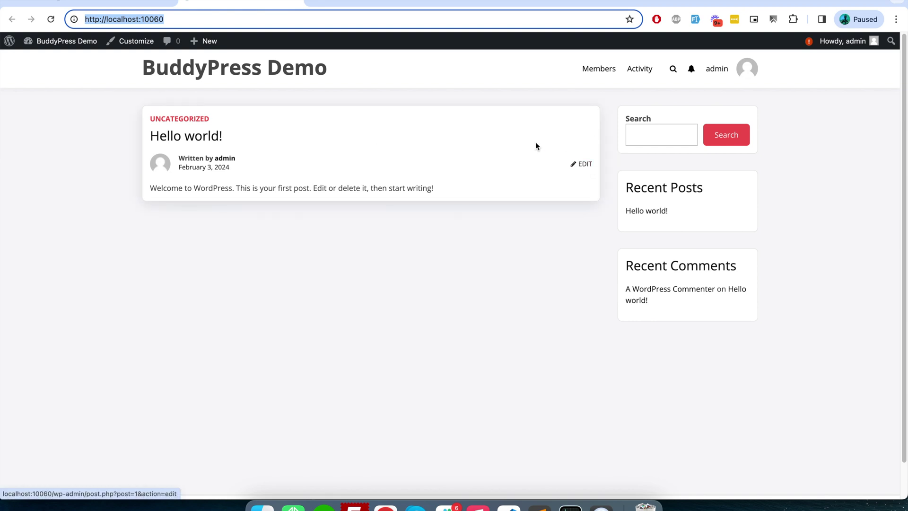
# Step: Enable 'Anyone can register' in Settings > General, save, and return to the front page
pyautogui.click(115, 6)
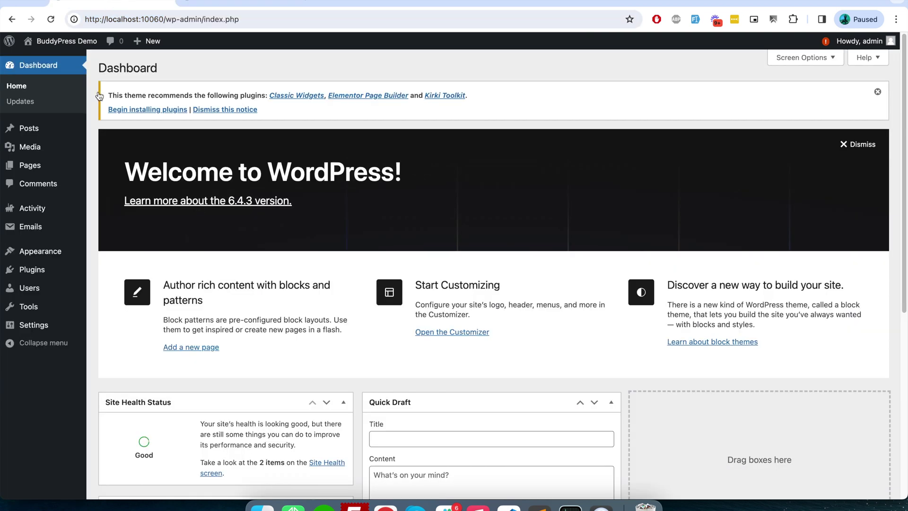
pyautogui.moveTo(59, 328)
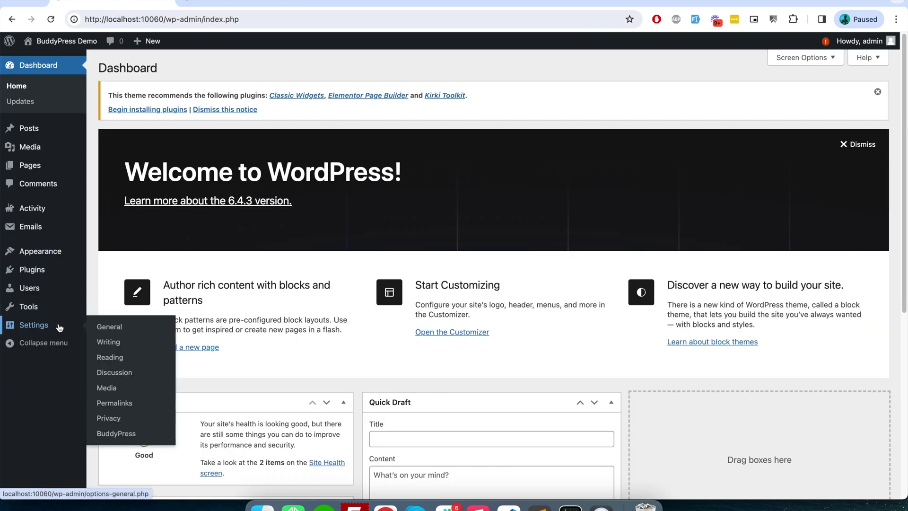
pyautogui.click(109, 329)
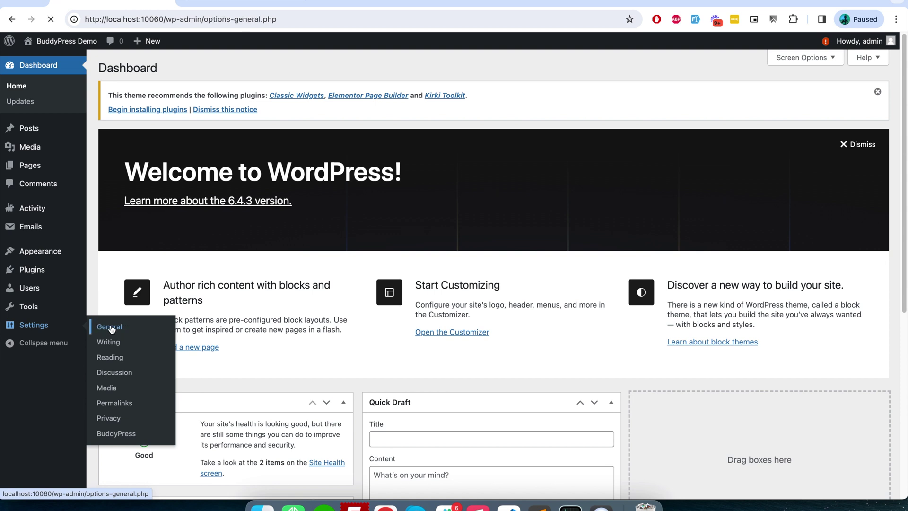
pyautogui.scroll(-2, 300, 338)
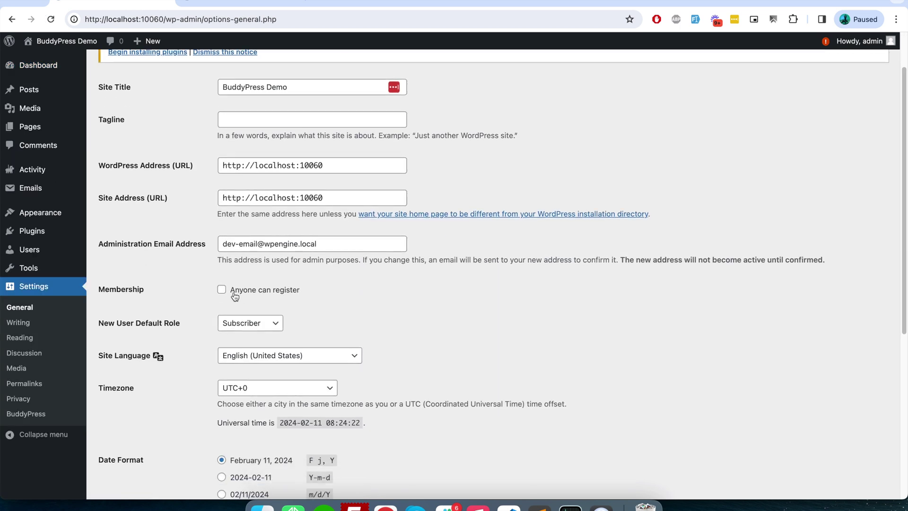
pyautogui.click(257, 289)
pyautogui.scroll(-5, 371, 377)
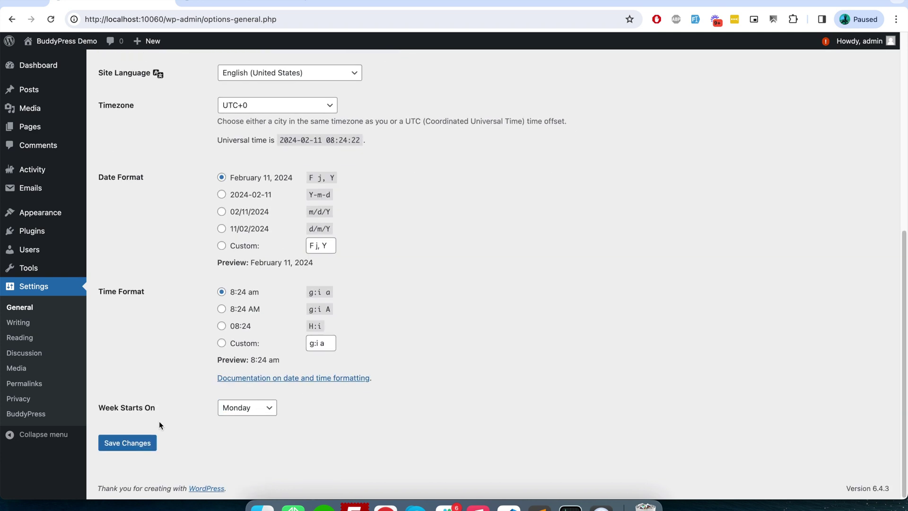
pyautogui.click(151, 442)
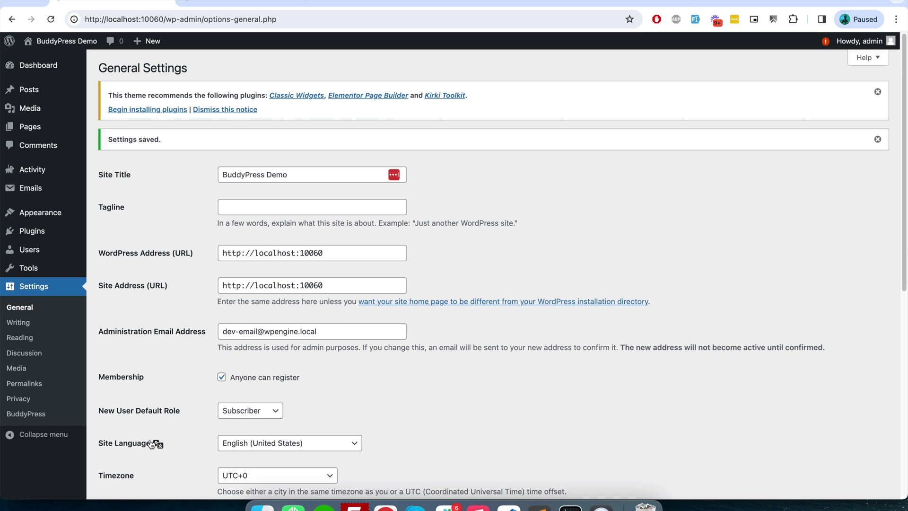
pyautogui.click(260, 4)
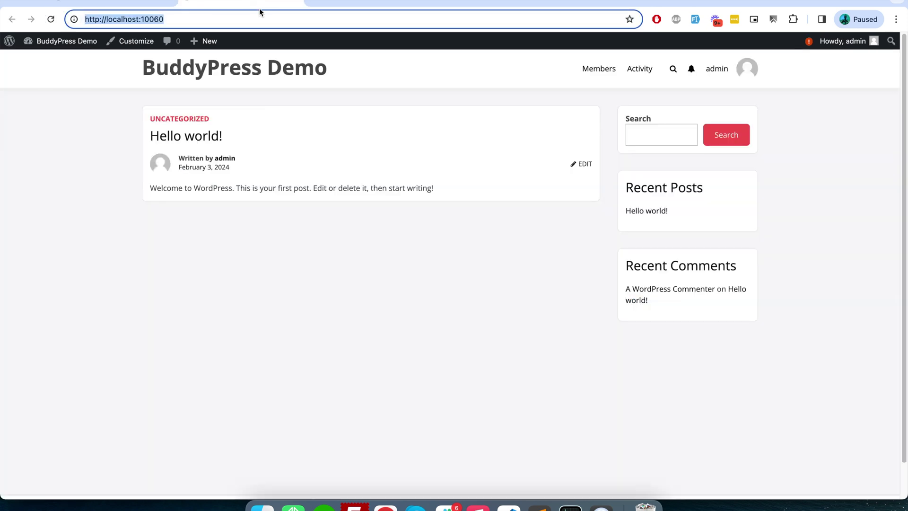
# Step: Copy the localhost:10060 site address and load it in a private window
pyautogui.doubleClick(263, 18)
pyautogui.click(263, 19)
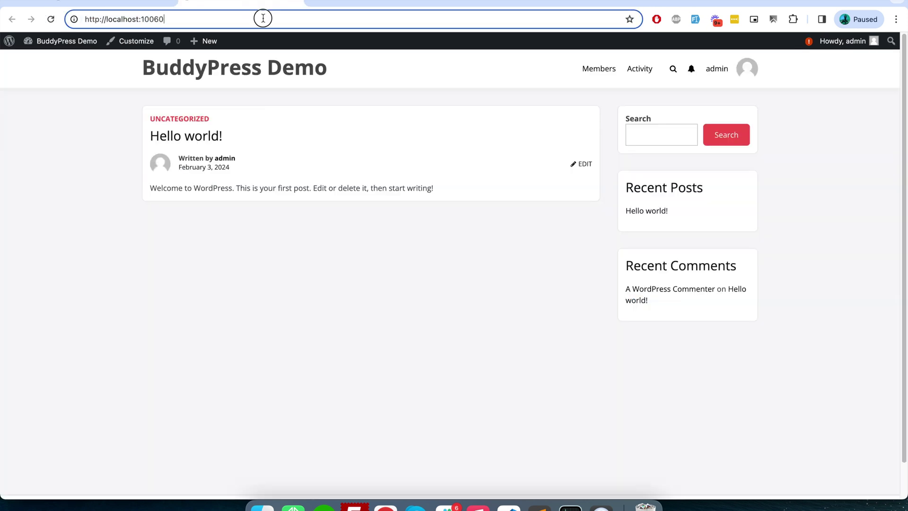
pyautogui.doubleClick(263, 19)
pyautogui.click(264, 18)
pyautogui.tripleClick(263, 19)
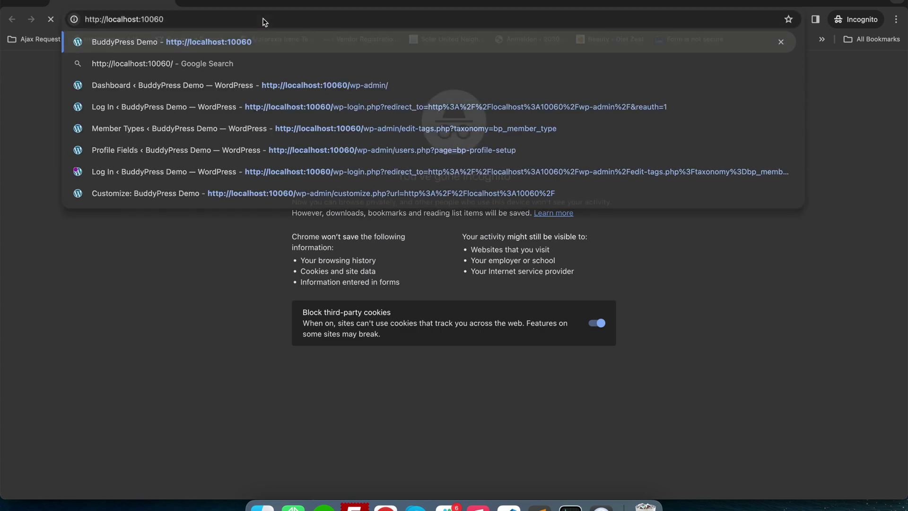
pyautogui.press('Return')
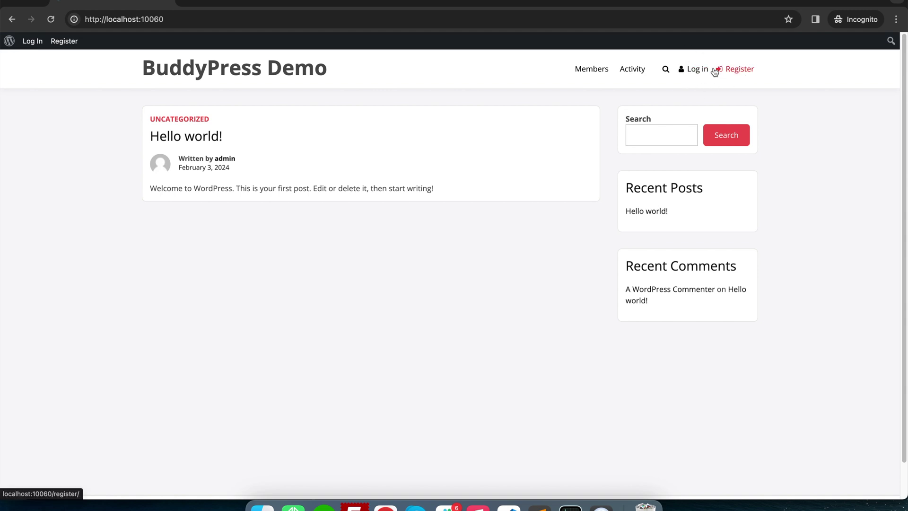
# Step: Review the site's registration form, then go to the login page
pyautogui.click(728, 69)
pyautogui.scroll(-5, 625, 284)
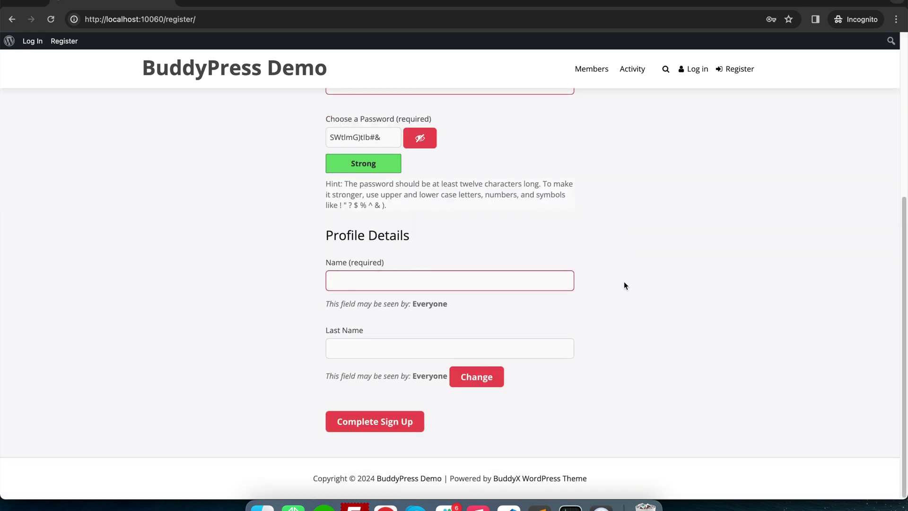
pyautogui.scroll(1, 624, 283)
pyautogui.click(690, 69)
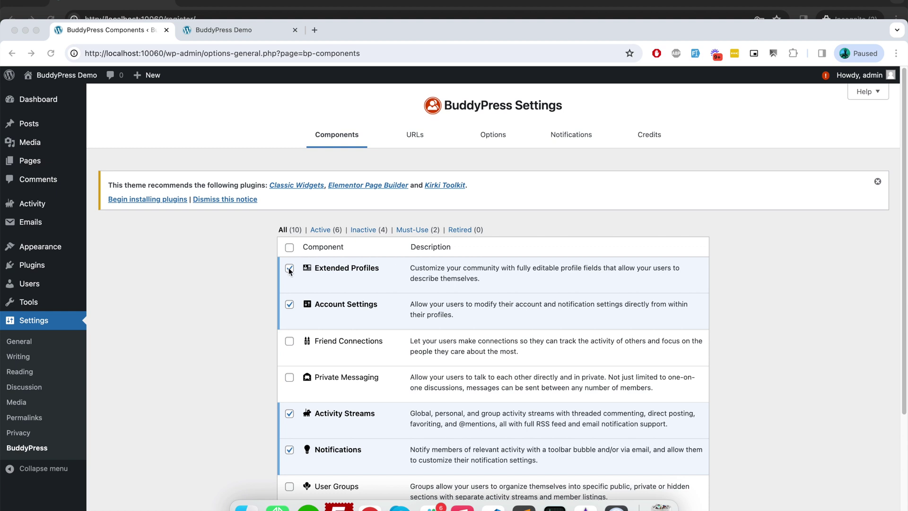
# Step: Confirm Extended Profiles is active, then start a new field under Users > Profile Fields
pyautogui.scroll(-5, 350, 361)
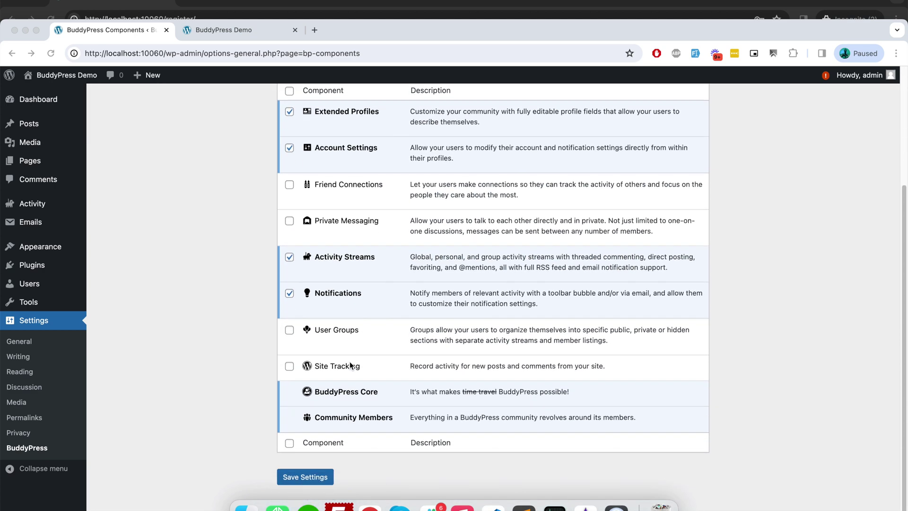
pyautogui.scroll(2, 350, 362)
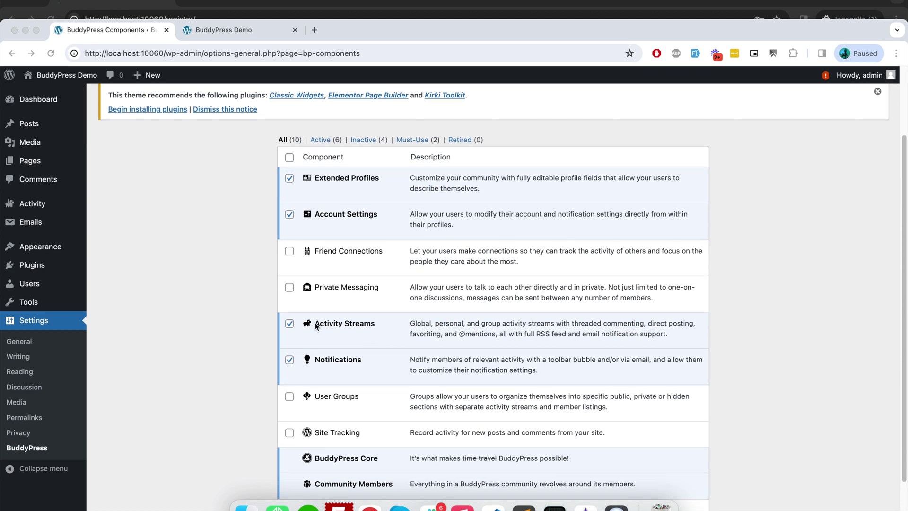
pyautogui.moveTo(59, 284)
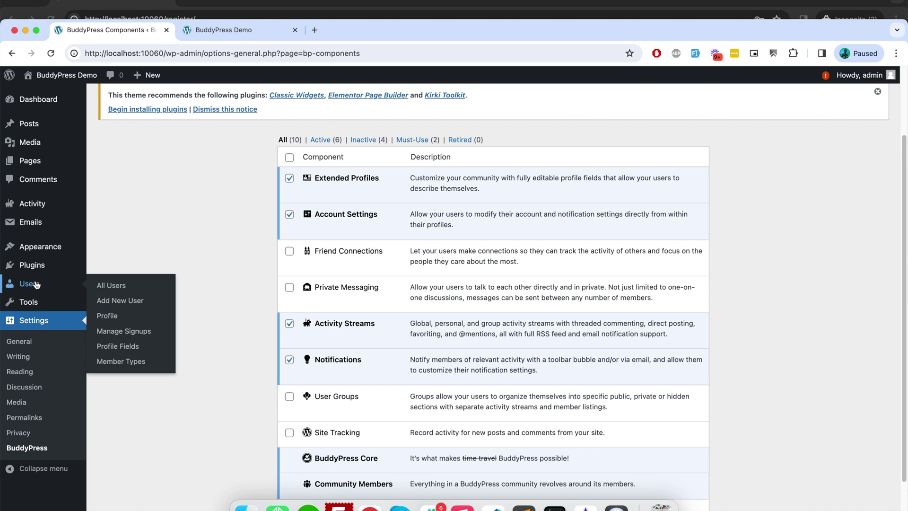
pyautogui.click(121, 347)
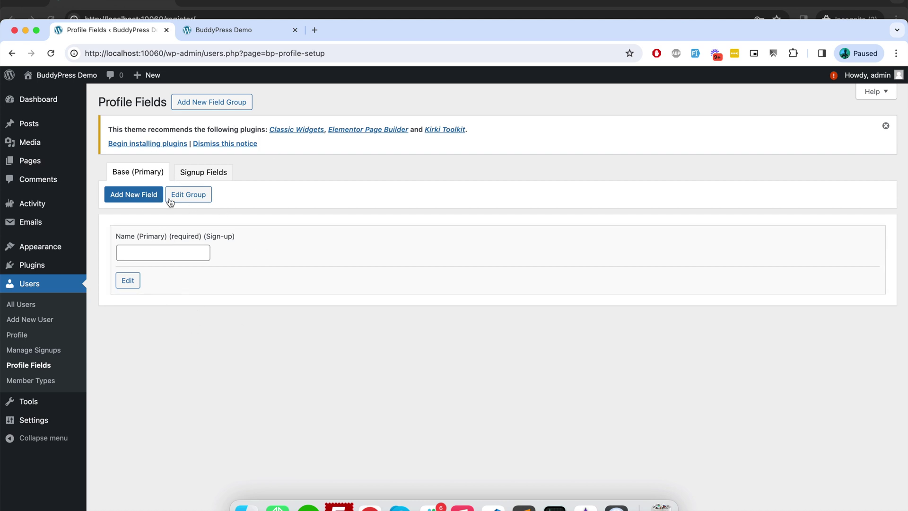
pyautogui.click(144, 198)
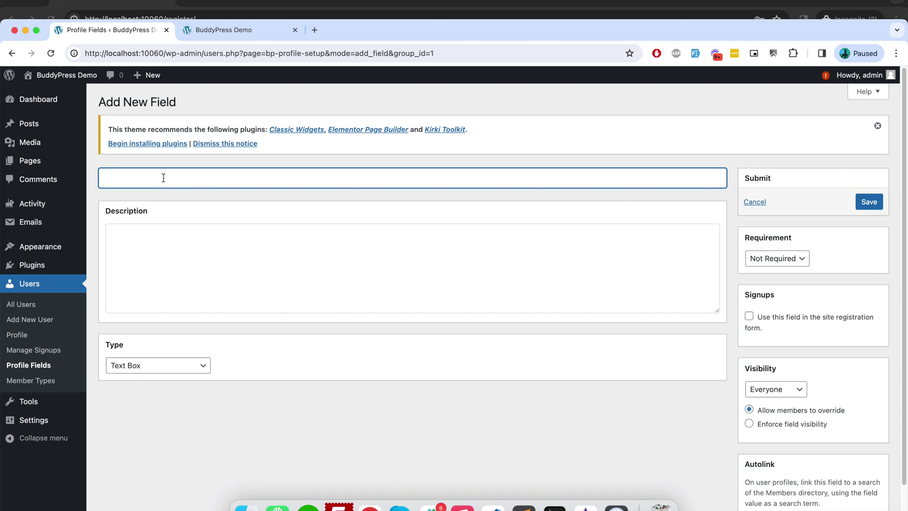
# Step: Create a 'Last Name' text field included in the registration form and save it
pyautogui.write('Last Name')
pyautogui.click(109, 231)
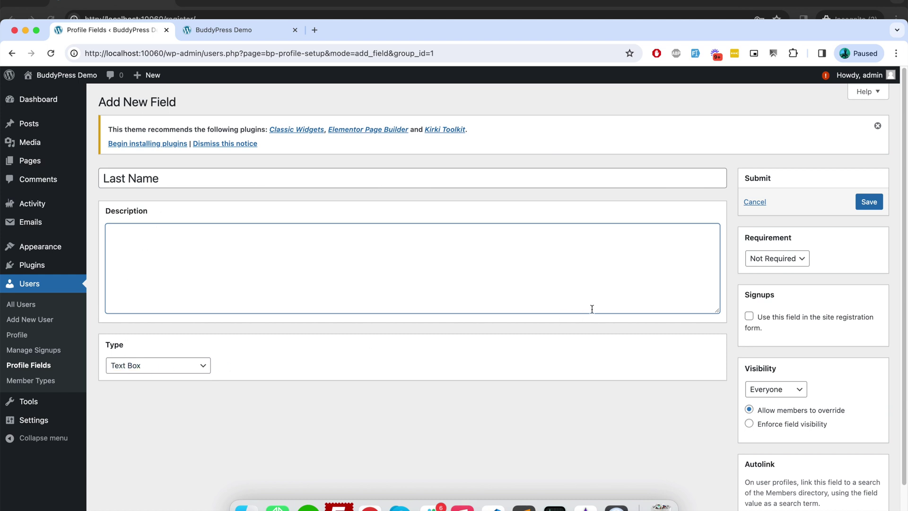
pyautogui.scroll(-2, 629, 369)
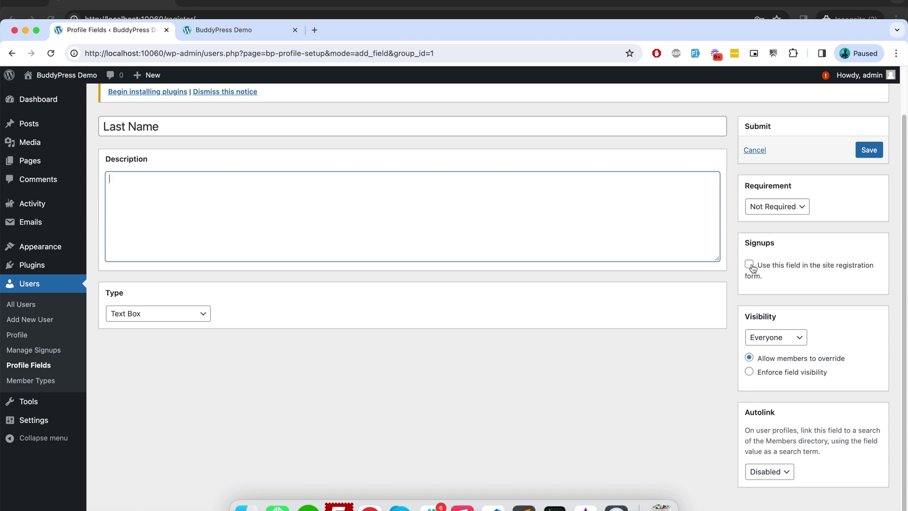
pyautogui.click(750, 265)
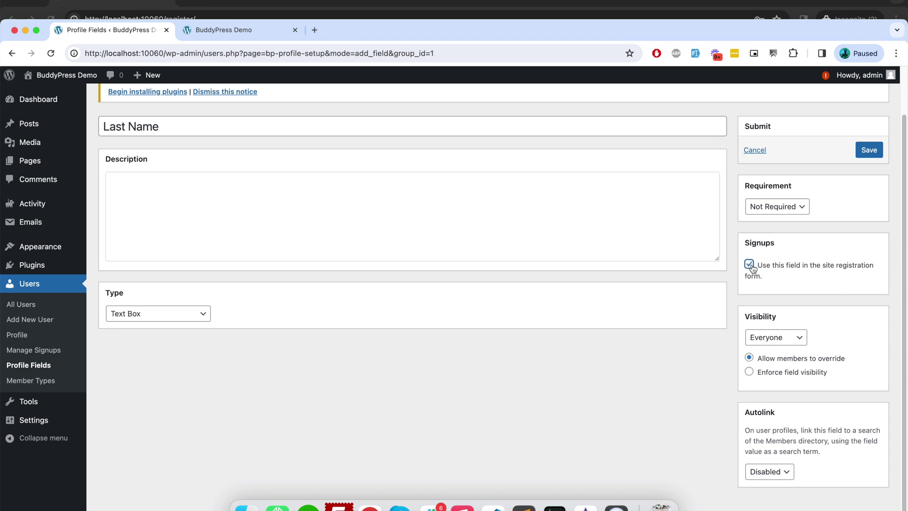
pyautogui.click(869, 149)
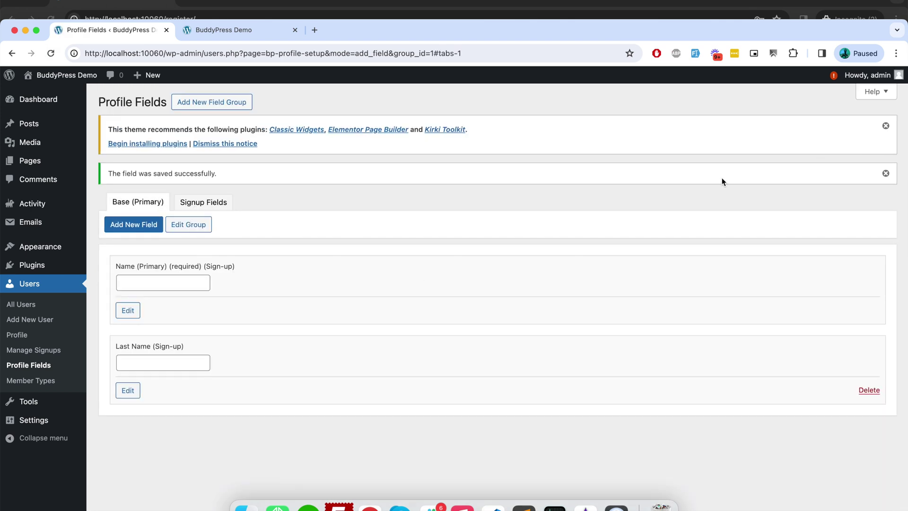
# Step: Add a Biography-type 'Bio' field described 'Describe yourself', shown on signup, and save it
pyautogui.click(145, 225)
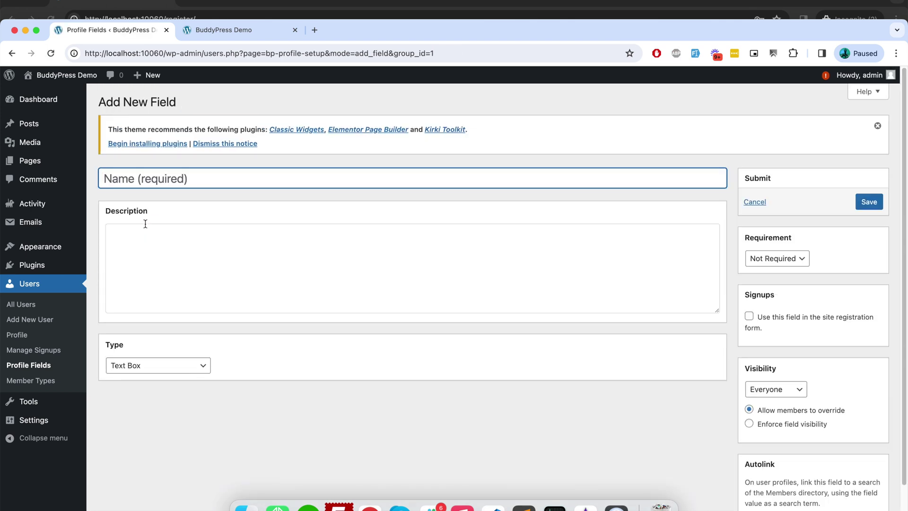
pyautogui.write('B')
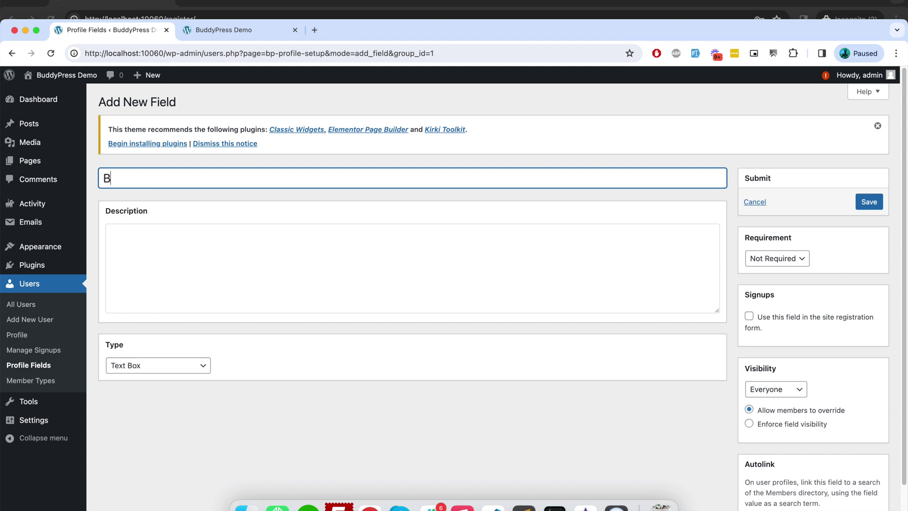
pyautogui.write('io')
pyautogui.press('Tab')
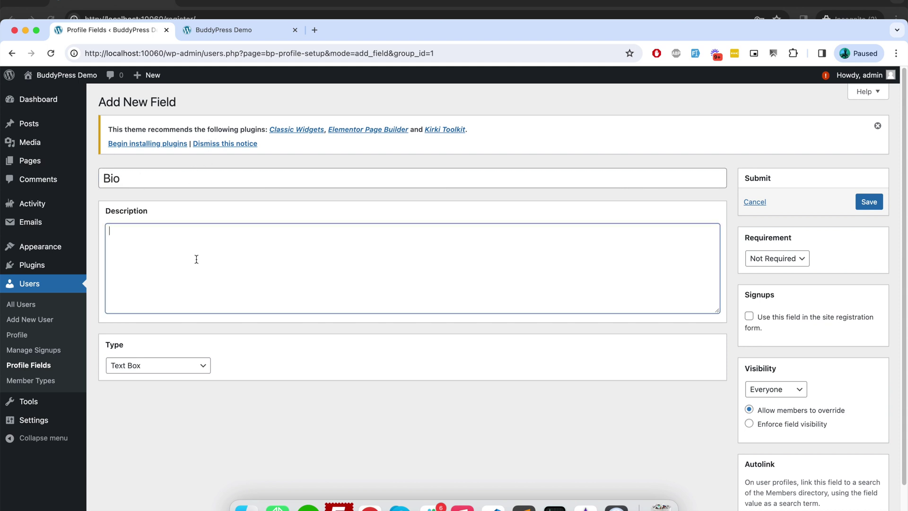
pyautogui.write('Describe yourself')
pyautogui.click(150, 365)
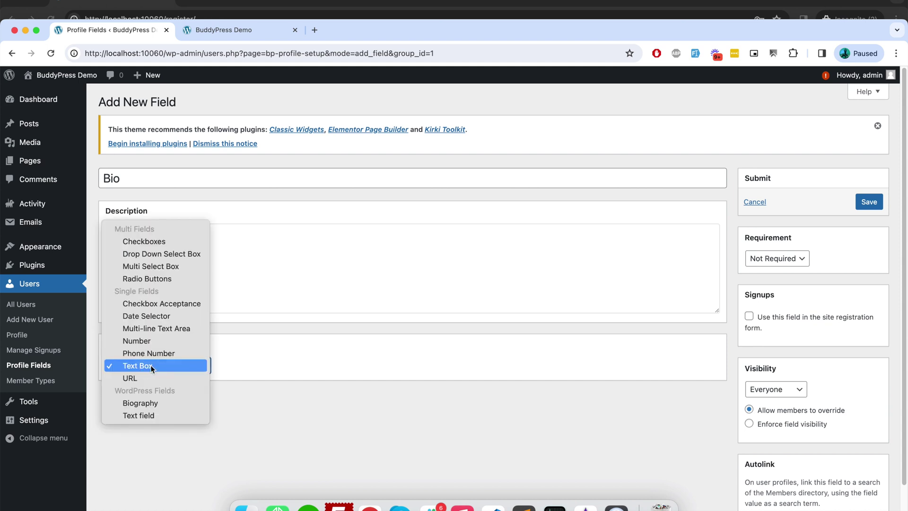
pyautogui.click(166, 402)
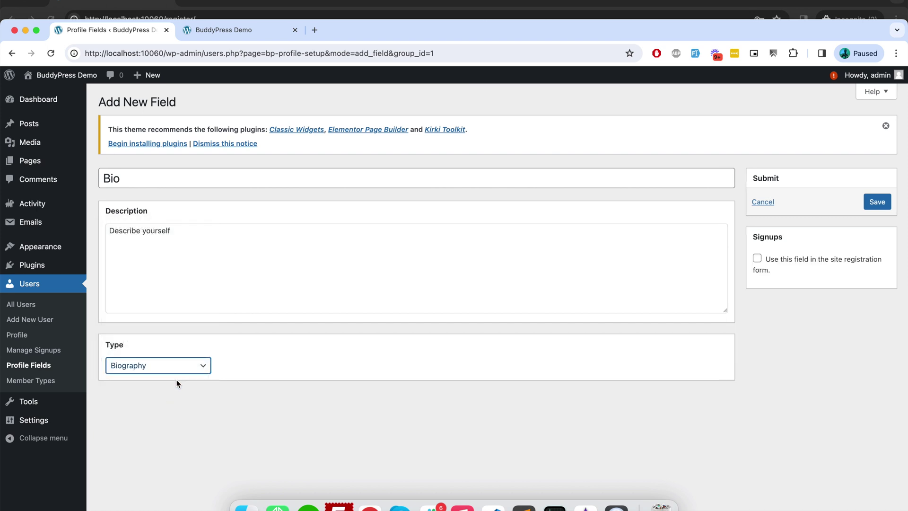
pyautogui.click(183, 367)
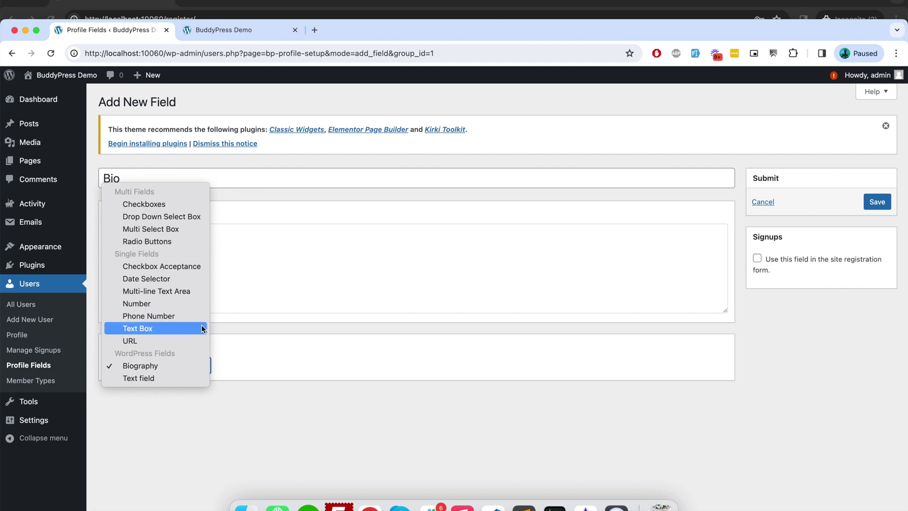
pyautogui.click(283, 383)
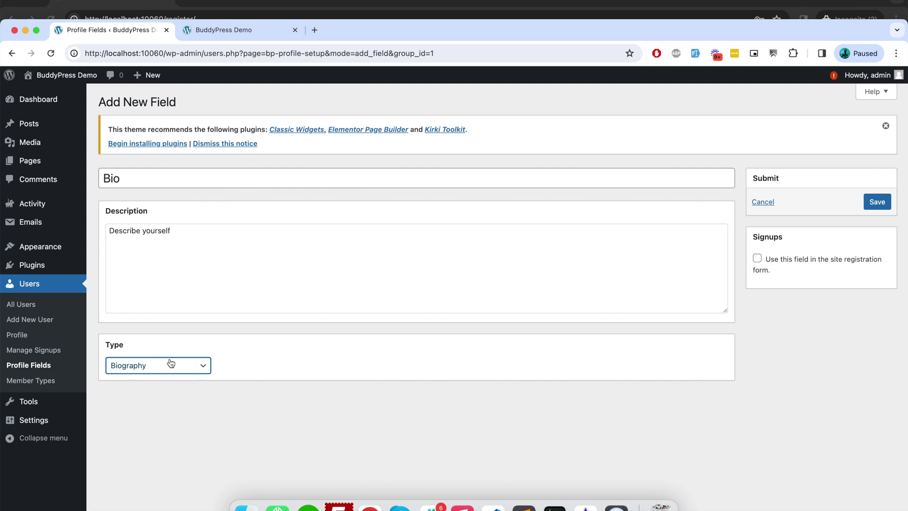
pyautogui.click(757, 258)
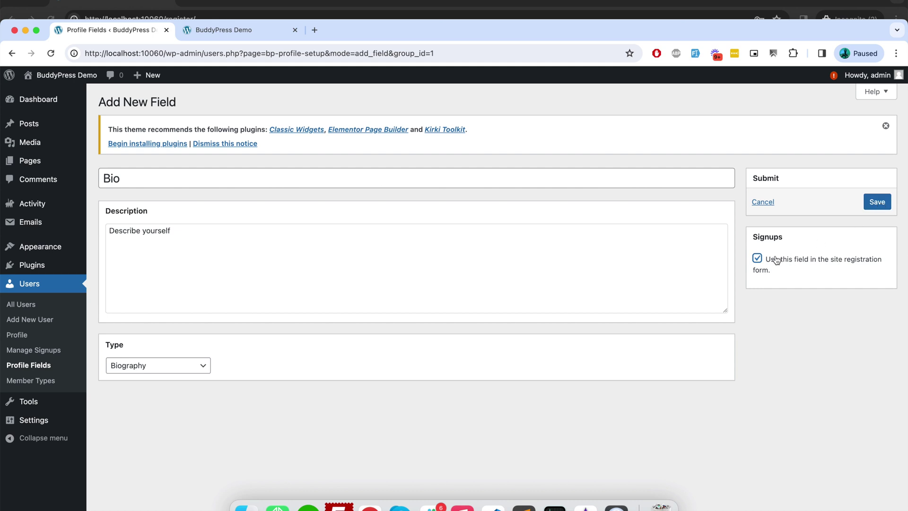
pyautogui.click(759, 260)
pyautogui.click(757, 259)
pyautogui.click(876, 203)
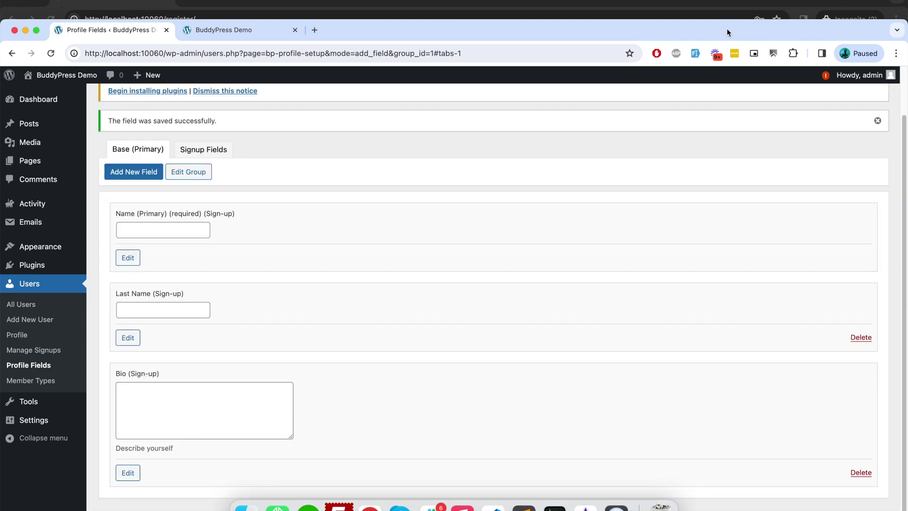
# Step: In the reloaded registration form, enter the first user's first name and surname from the notes
pyautogui.moveTo(727, 30); pyautogui.dragTo(755, 68)
pyautogui.click(671, 41)
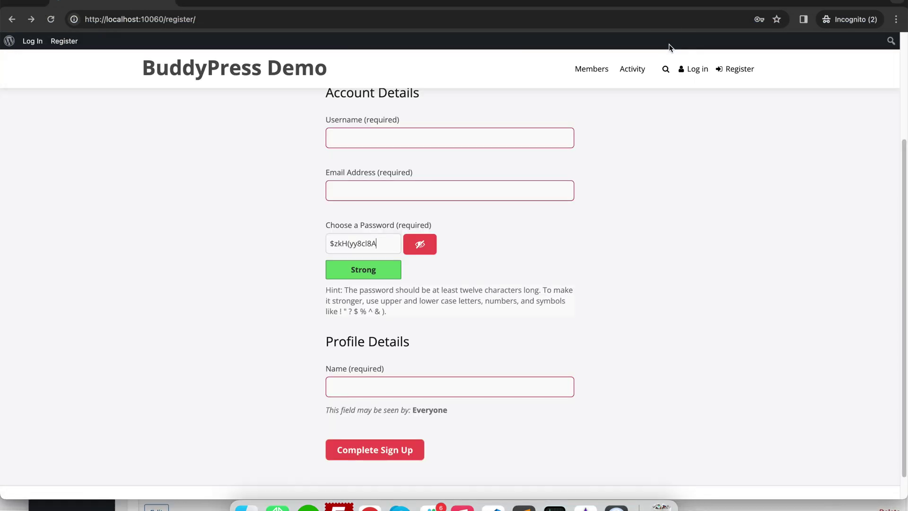
pyautogui.click(55, 22)
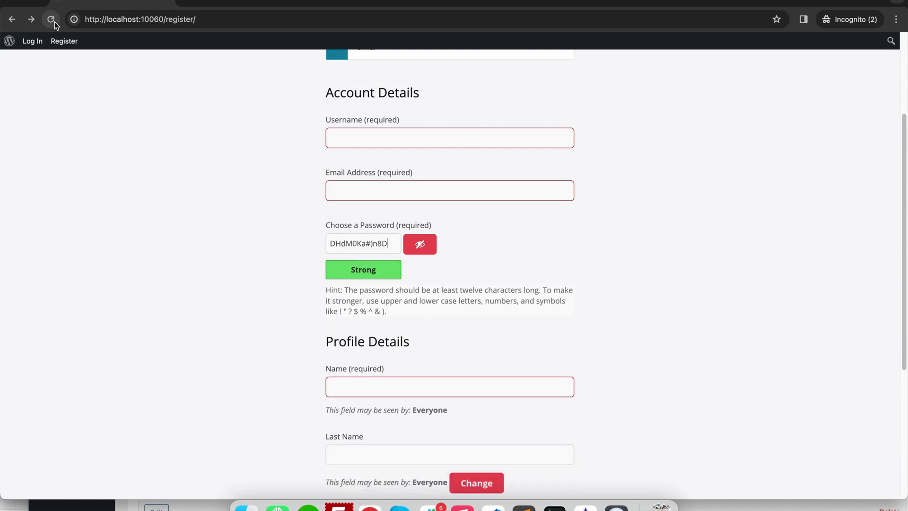
pyautogui.scroll(-4, 191, 274)
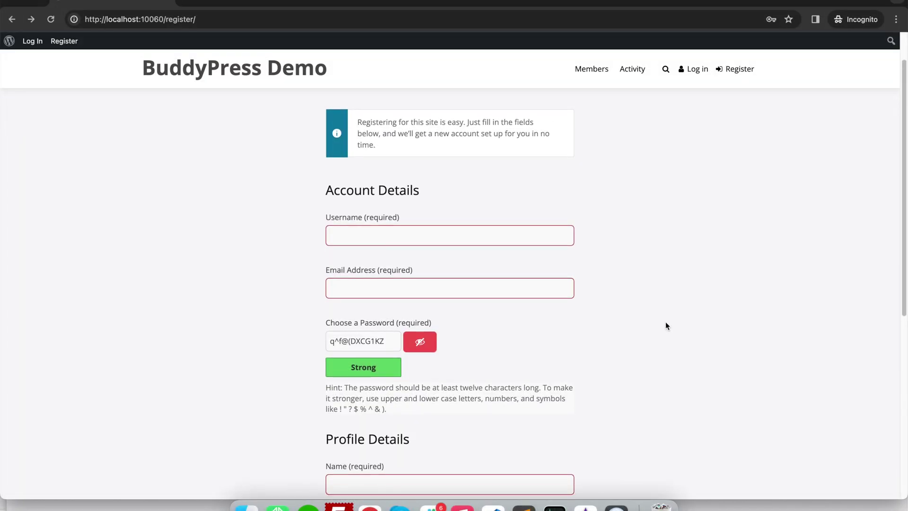
pyautogui.scroll(-2, 666, 326)
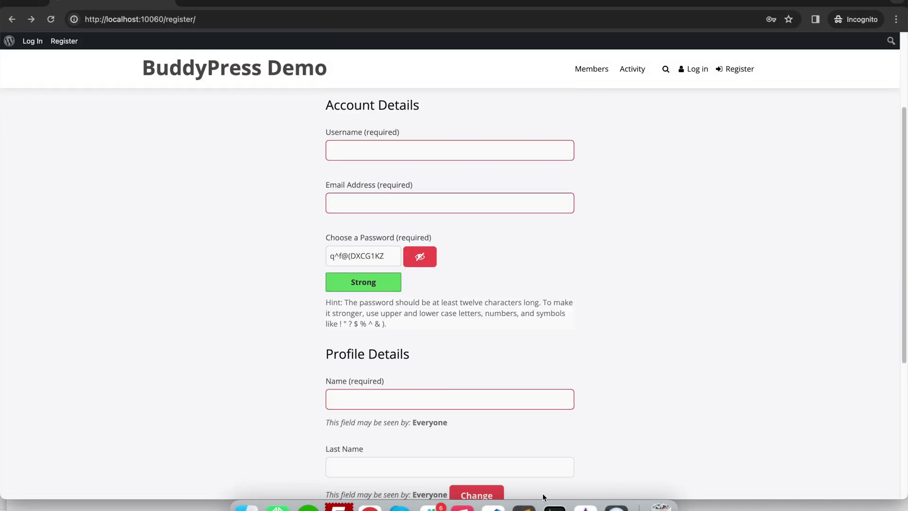
pyautogui.click(524, 504)
pyautogui.scroll(5, 564, 176)
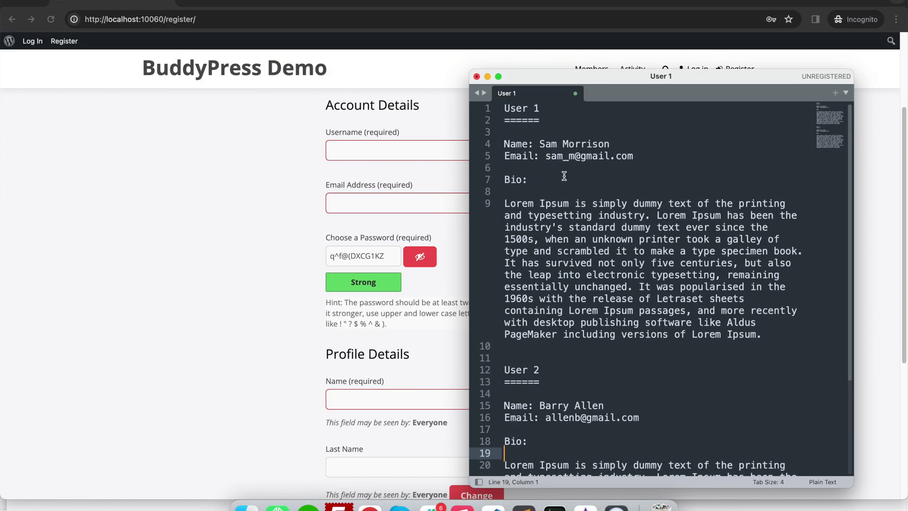
pyautogui.moveTo(539, 144); pyautogui.dragTo(620, 142)
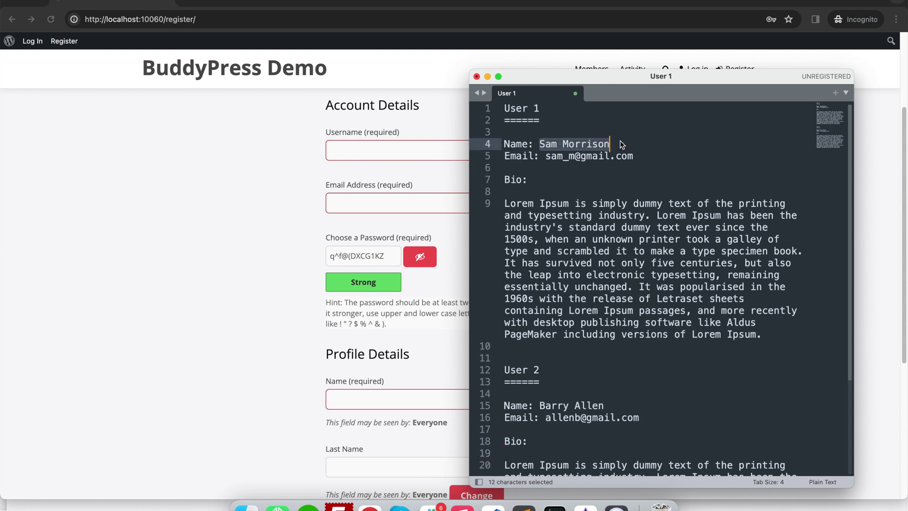
pyautogui.press('super+c')
pyautogui.click(408, 400)
pyautogui.press('super+v')
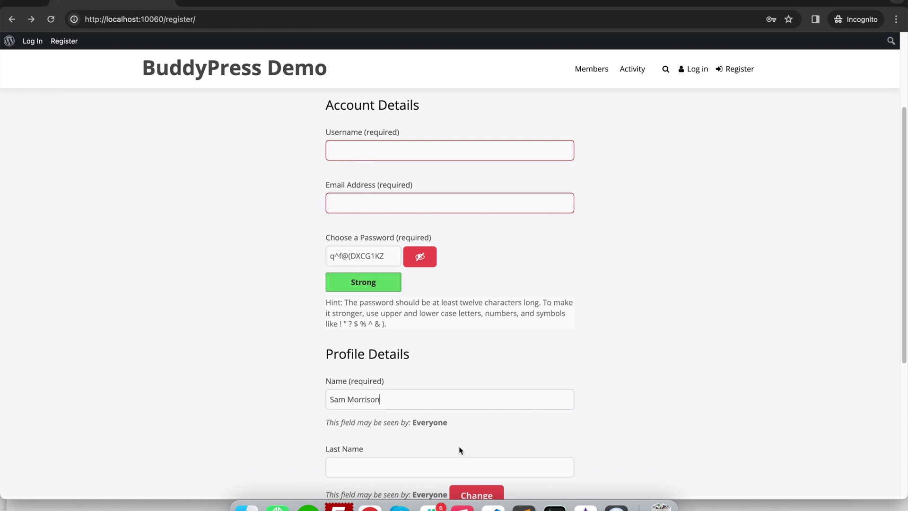
pyautogui.doubleClick(364, 400)
pyautogui.press('super+x')
pyautogui.click(366, 462)
pyautogui.press('super+v')
# Step: Copy the first user's bio paragraph from the notes into the Bio box
pyautogui.scroll(-3, 369, 459)
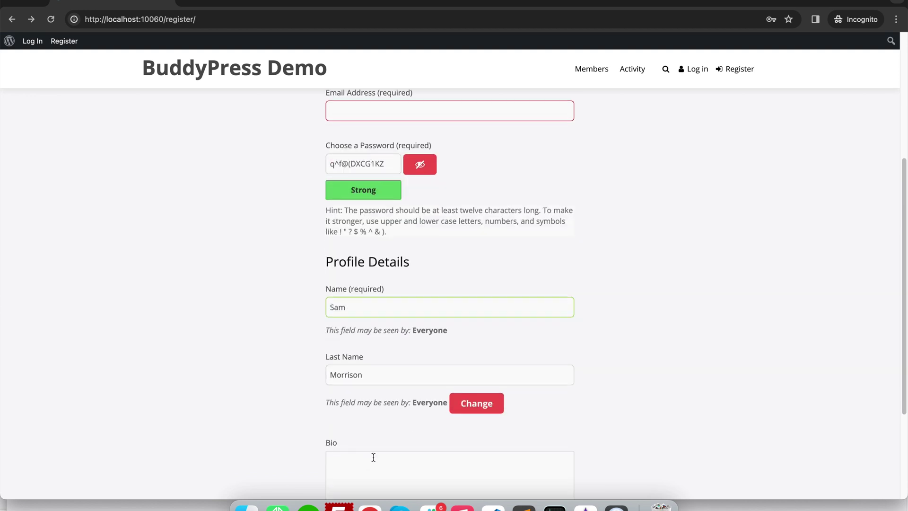
pyautogui.scroll(-2, 374, 458)
pyautogui.click(521, 505)
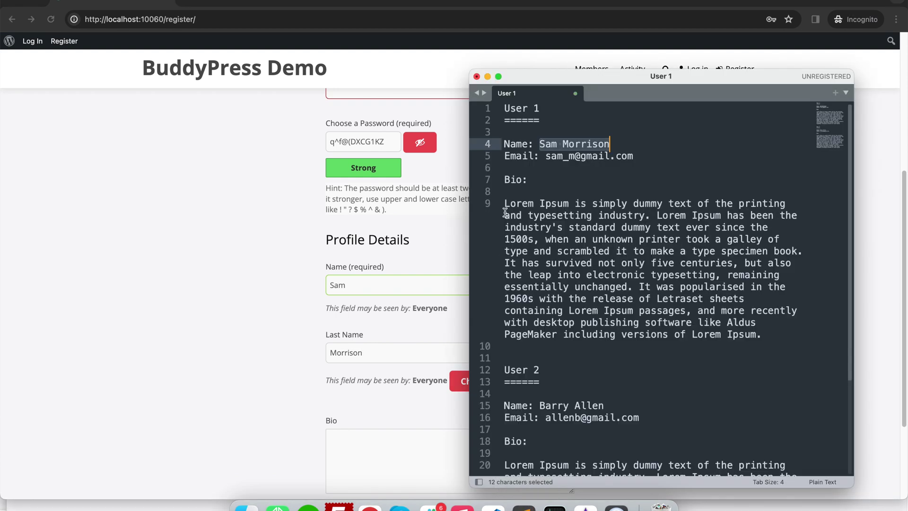
pyautogui.moveTo(505, 204); pyautogui.dragTo(781, 333)
pyautogui.press('super+x')
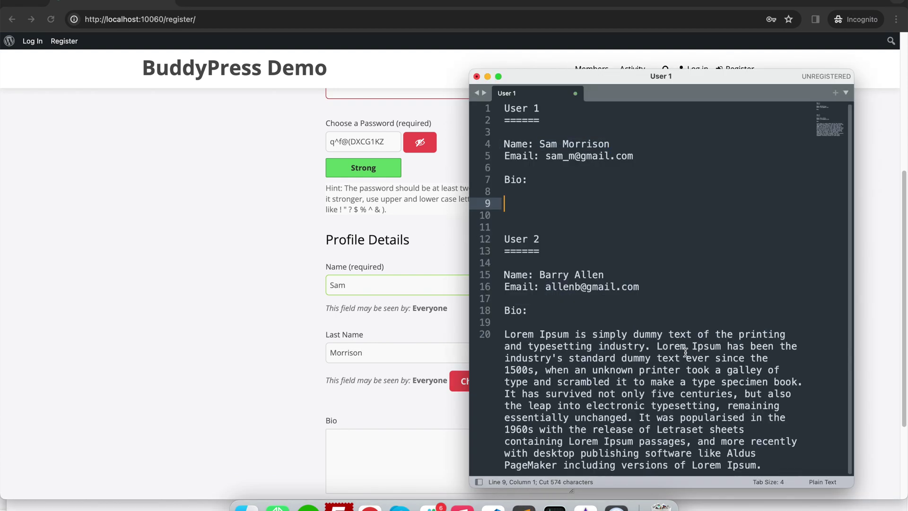
pyautogui.press('super+z')
pyautogui.press('super+c')
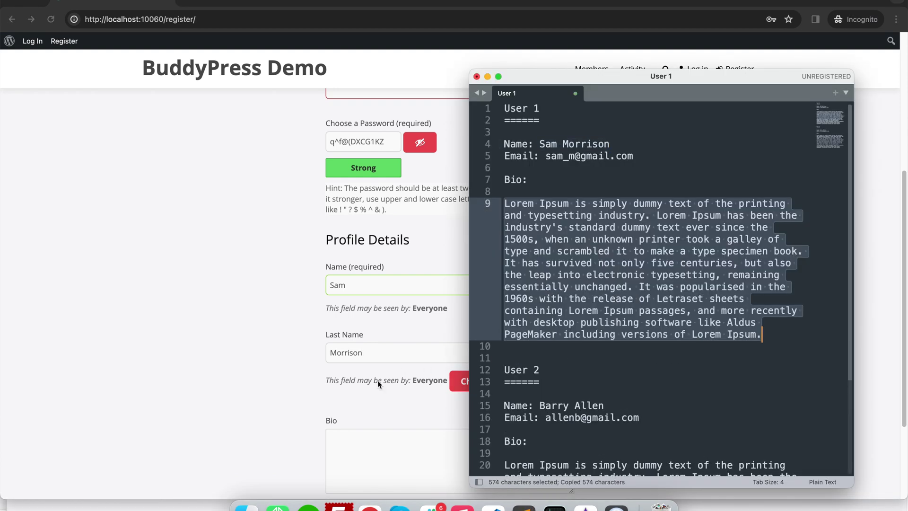
pyautogui.press('super+Tab')
pyautogui.press('super+v')
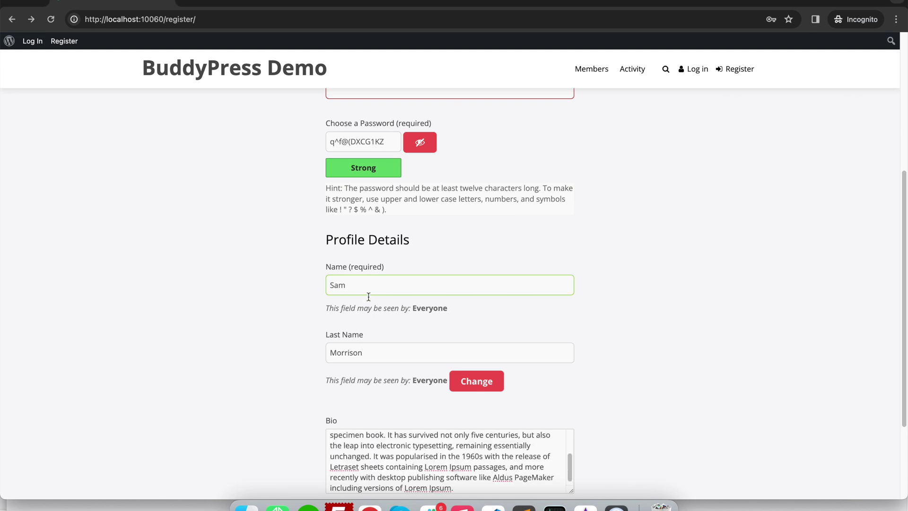
pyautogui.scroll(2, 491, 422)
# Step: Fill in the user's e-mail address and use its part before the @ as the username
pyautogui.click(523, 506)
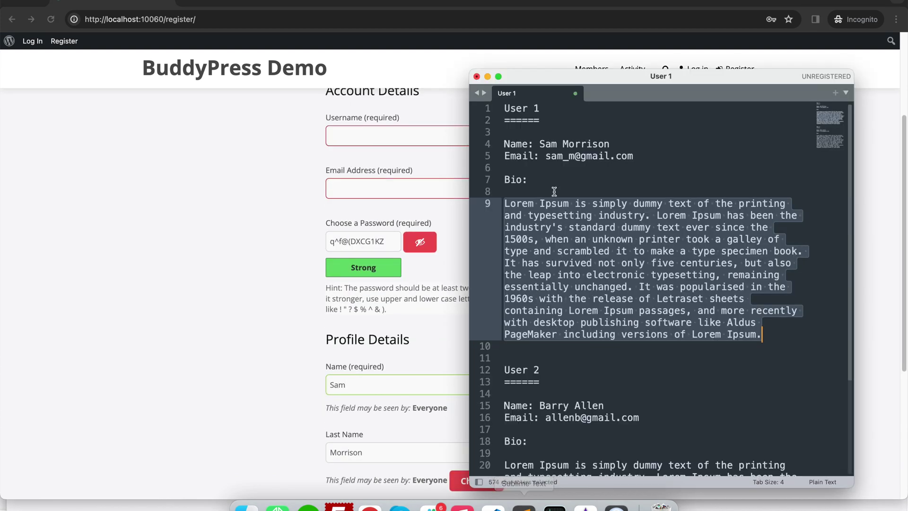
pyautogui.moveTo(546, 156); pyautogui.dragTo(634, 156)
pyautogui.press('super+c')
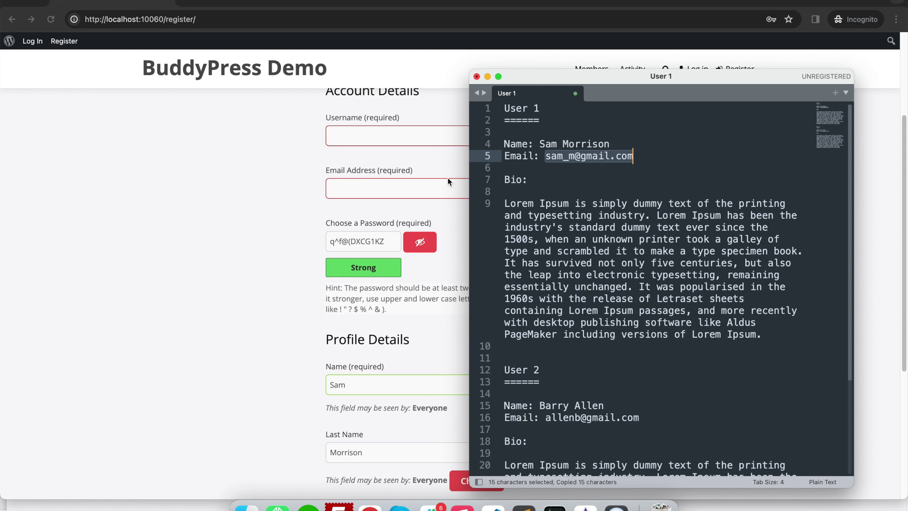
pyautogui.click(438, 182)
pyautogui.click(387, 191)
pyautogui.press('super+v')
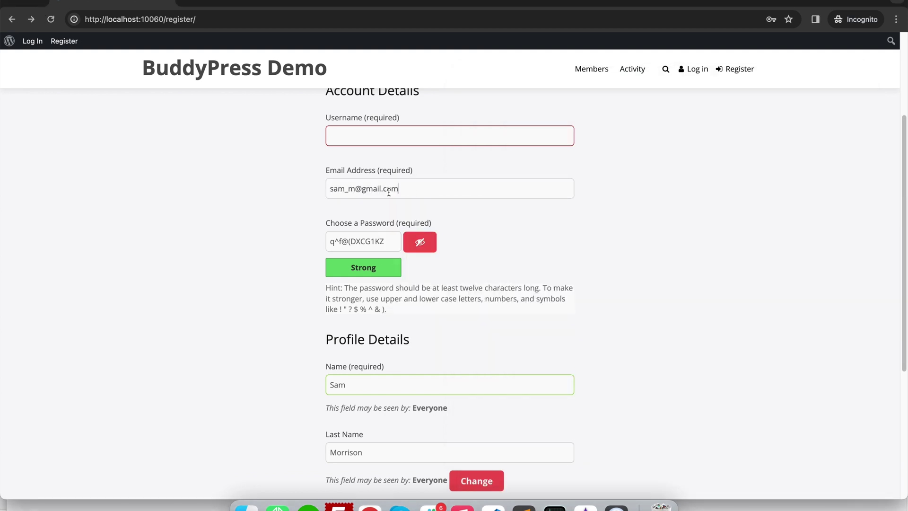
pyautogui.click(350, 186)
pyautogui.doubleClick(351, 186)
pyautogui.press('super+c')
pyautogui.click(396, 136)
pyautogui.press('super+v')
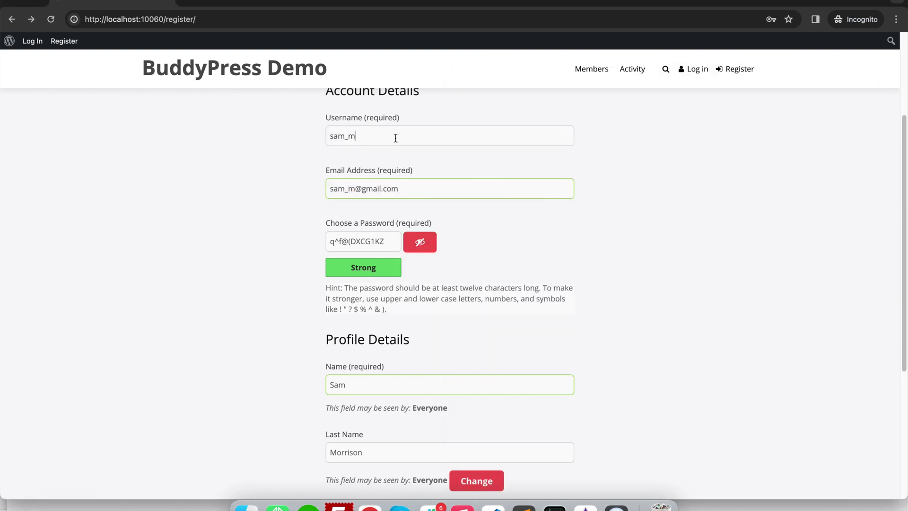
# Step: Replace the generated password with a weak one and submit the sign-up form
pyautogui.tripleClick(375, 239)
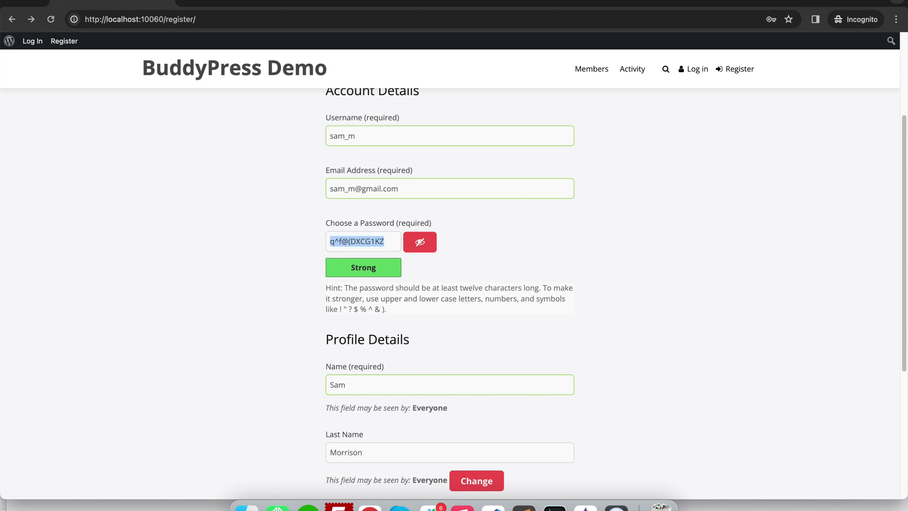
pyautogui.write('123')
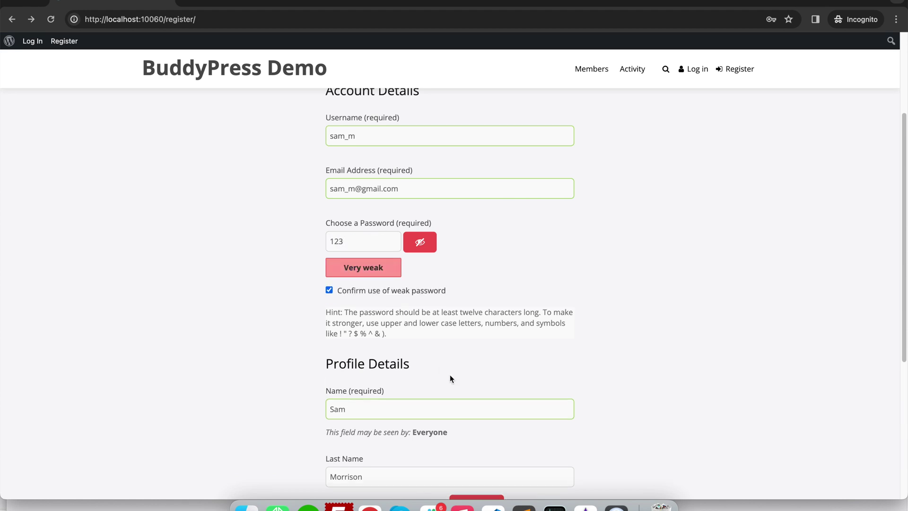
pyautogui.scroll(-5, 450, 374)
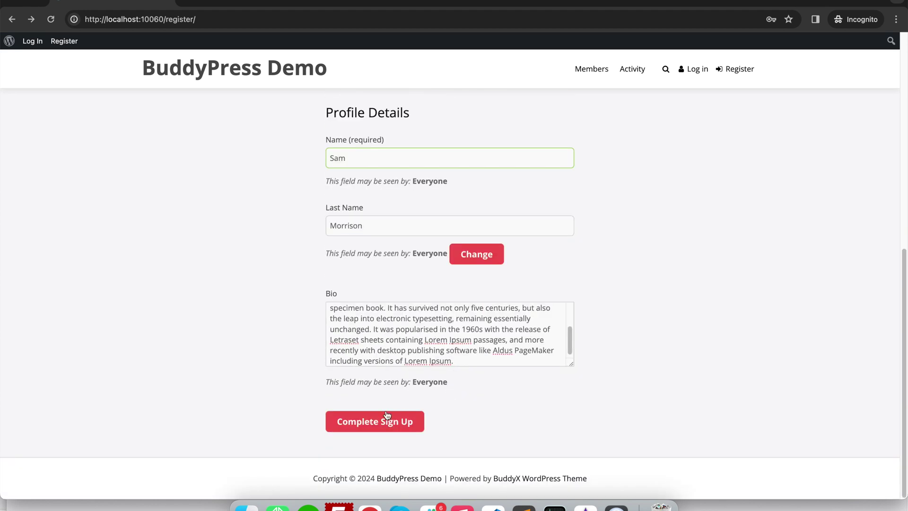
pyautogui.click(386, 417)
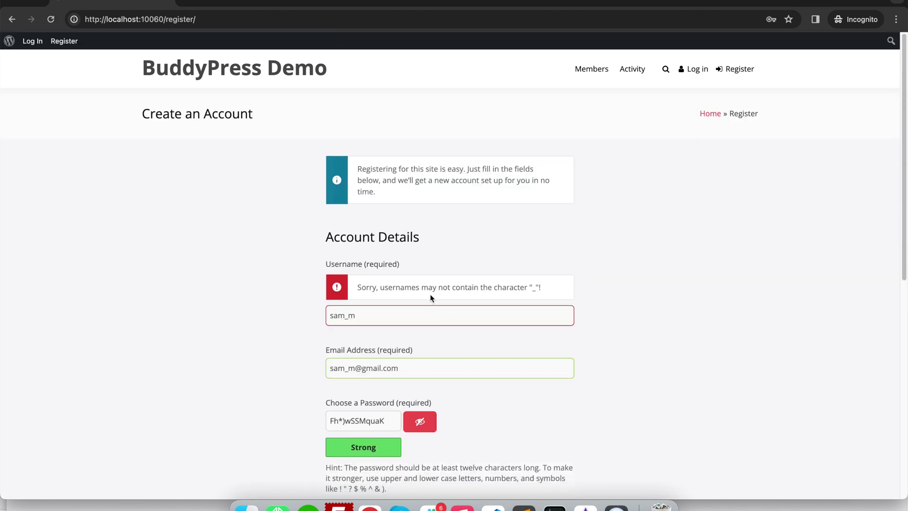
# Step: Remove the underscore from the username and replace the password with a weak one
pyautogui.click(349, 315)
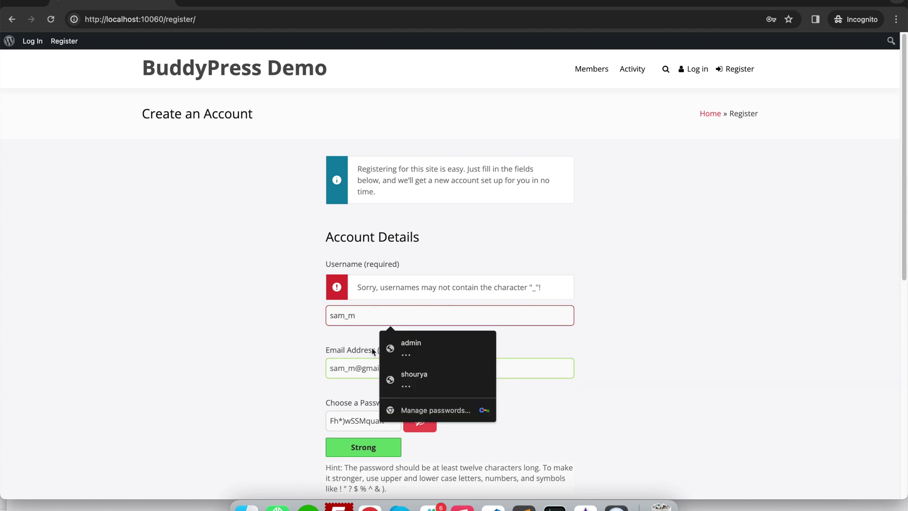
pyautogui.press('BackSpace')
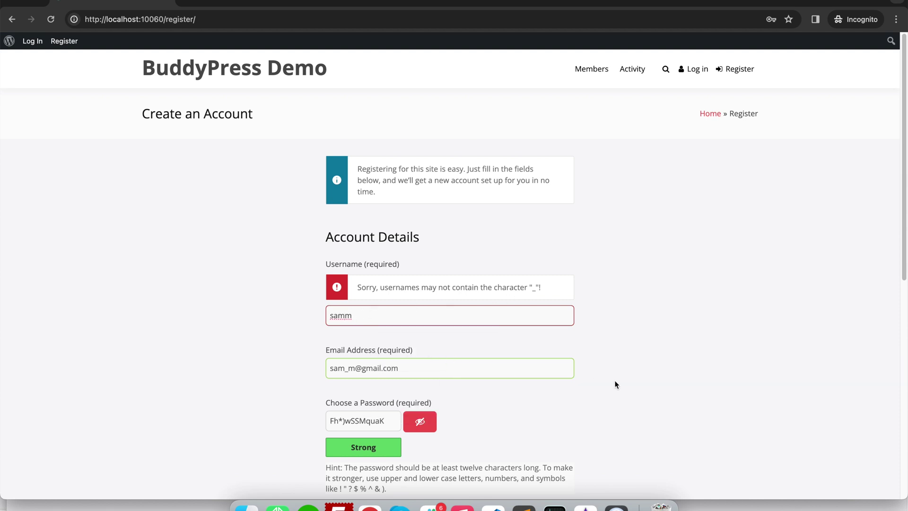
pyautogui.click(616, 383)
pyautogui.tripleClick(371, 414)
pyautogui.write('123')
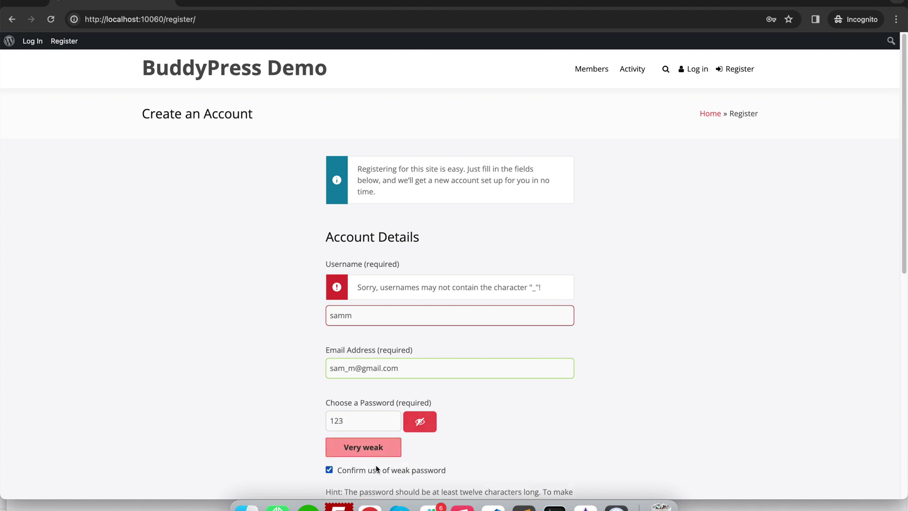
pyautogui.scroll(-8, 377, 468)
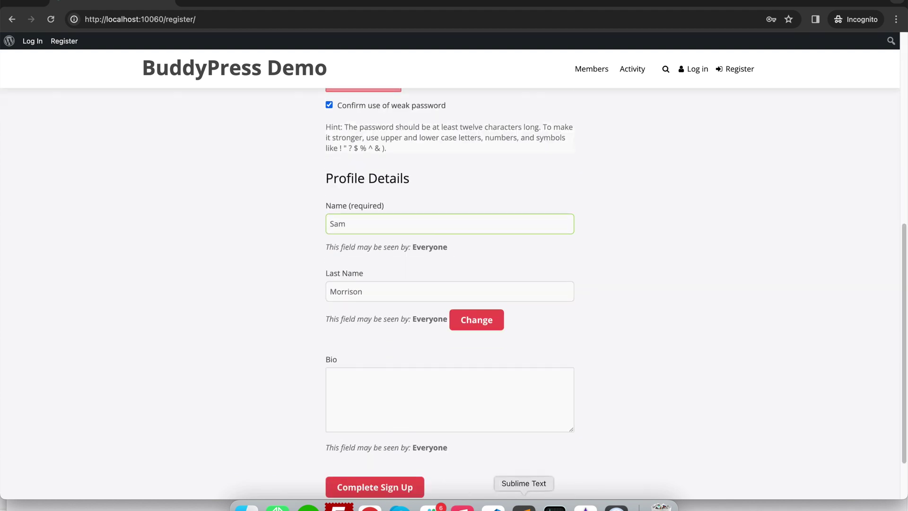
# Step: Paste the first user's bio into the Bio box and resubmit the sign-up form
pyautogui.click(524, 507)
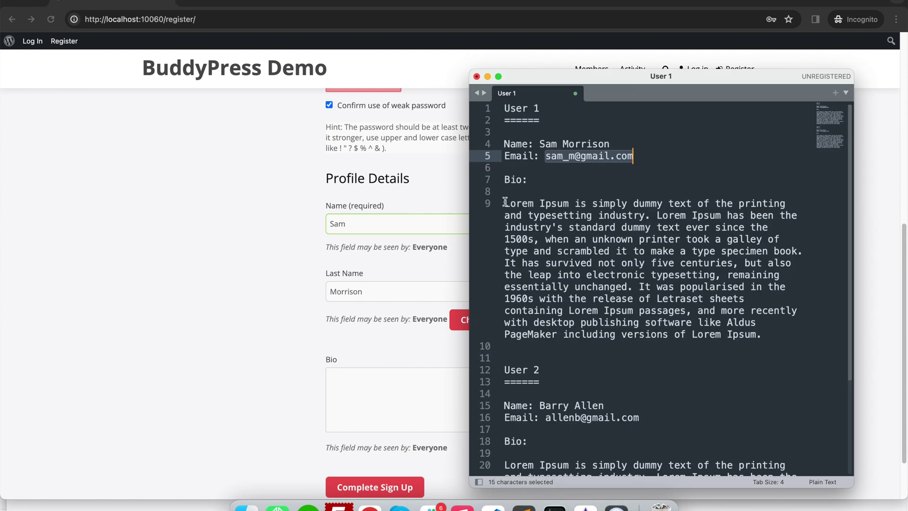
pyautogui.moveTo(505, 202); pyautogui.dragTo(768, 335)
pyautogui.press('super+c')
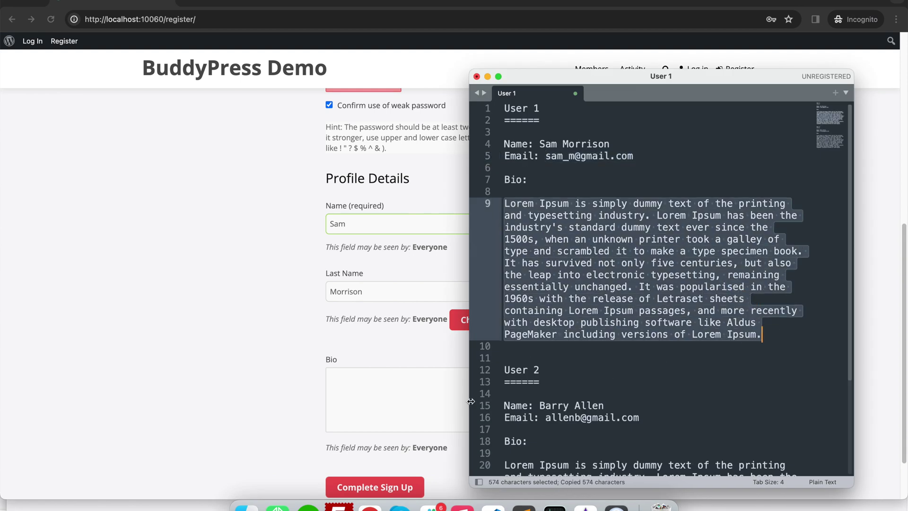
pyautogui.click(396, 394)
pyautogui.press('super+v')
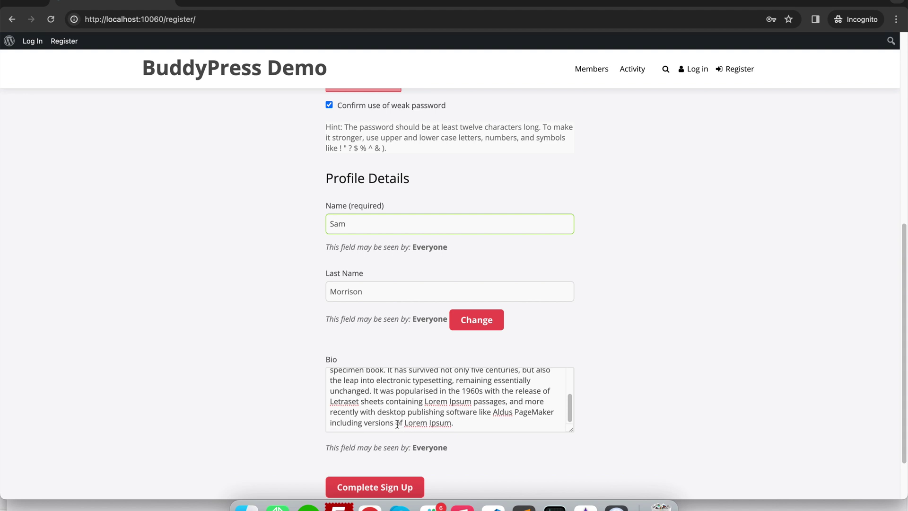
pyautogui.scroll(-1, 395, 473)
pyautogui.click(394, 473)
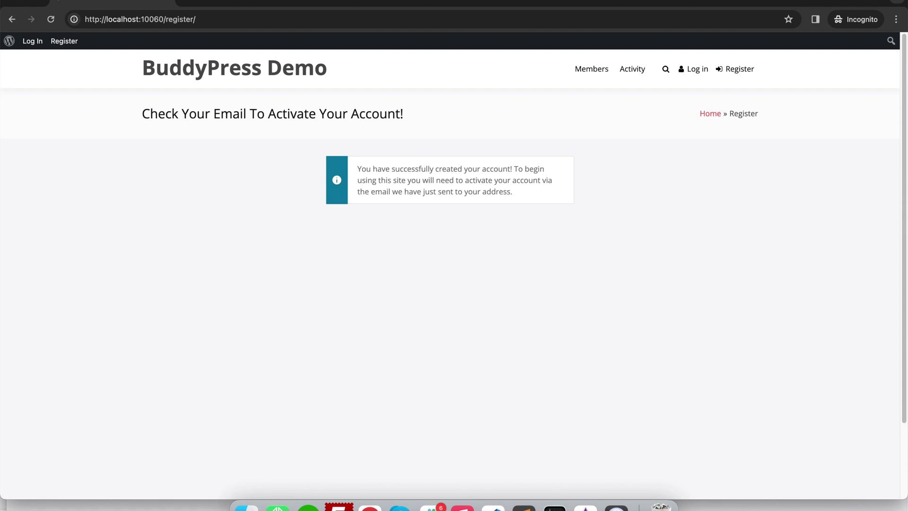
pyautogui.press('super+grave')
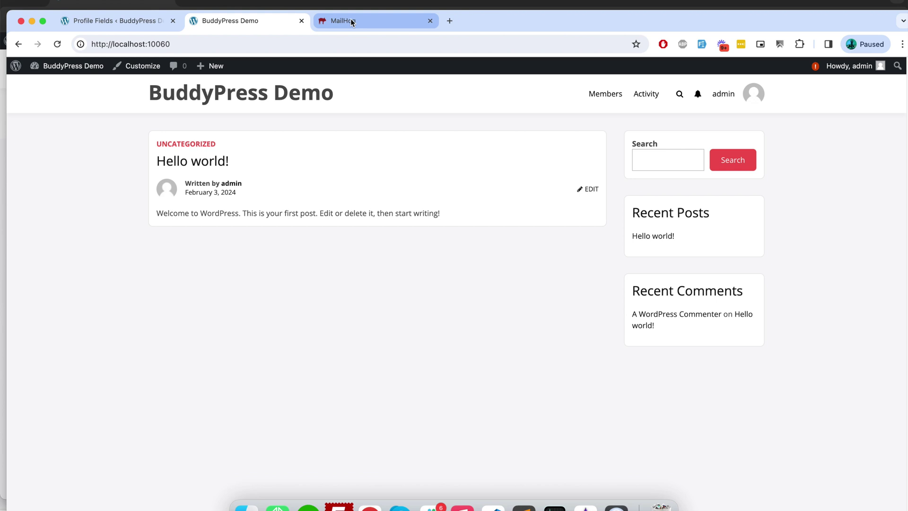
# Step: Refresh MailHog, open the activation email, and select its 'Activate your account' subject
pyautogui.click(351, 21)
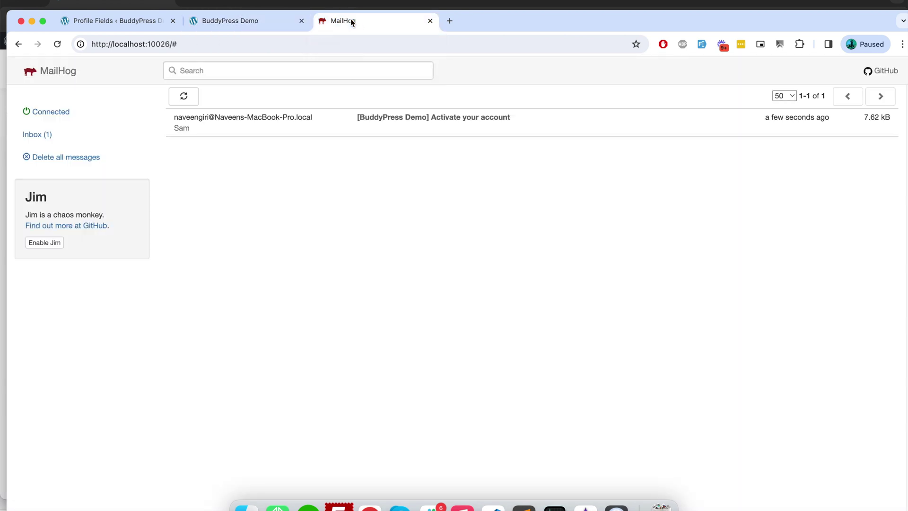
pyautogui.click(58, 44)
pyautogui.click(460, 124)
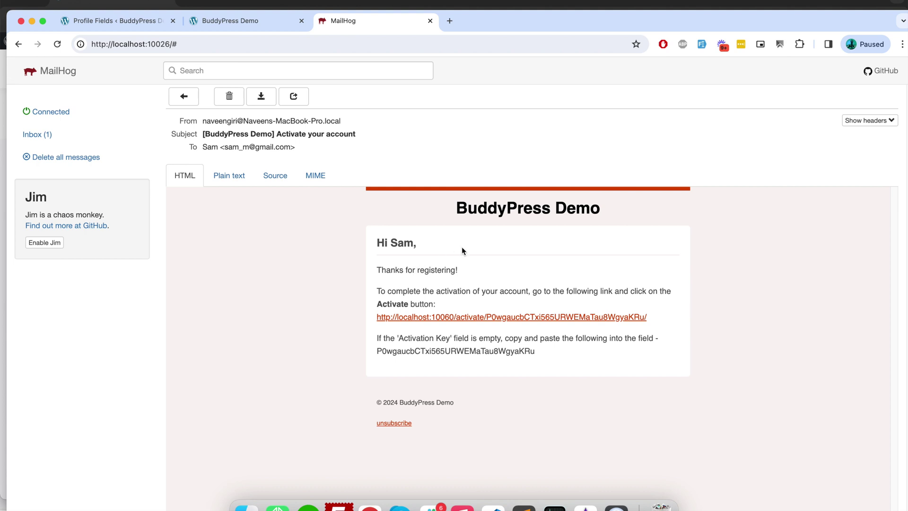
pyautogui.tripleClick(447, 270)
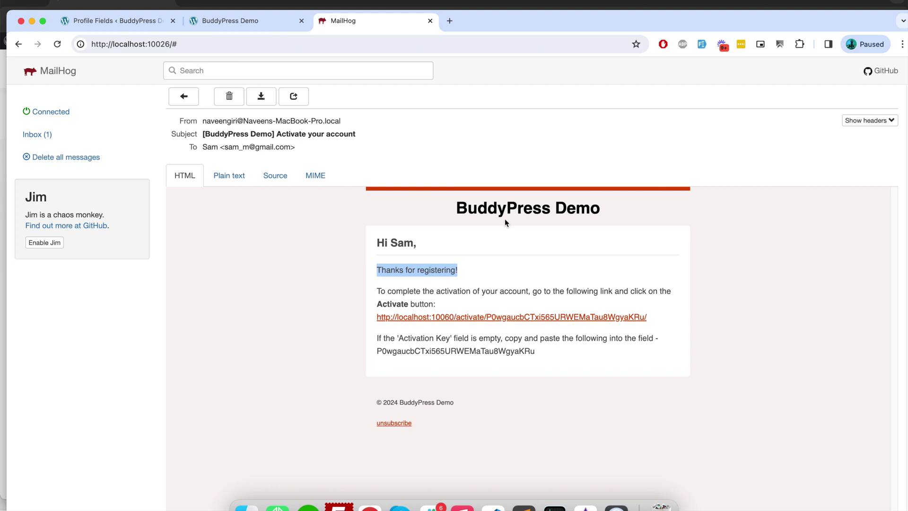
pyautogui.moveTo(277, 134); pyautogui.dragTo(362, 133)
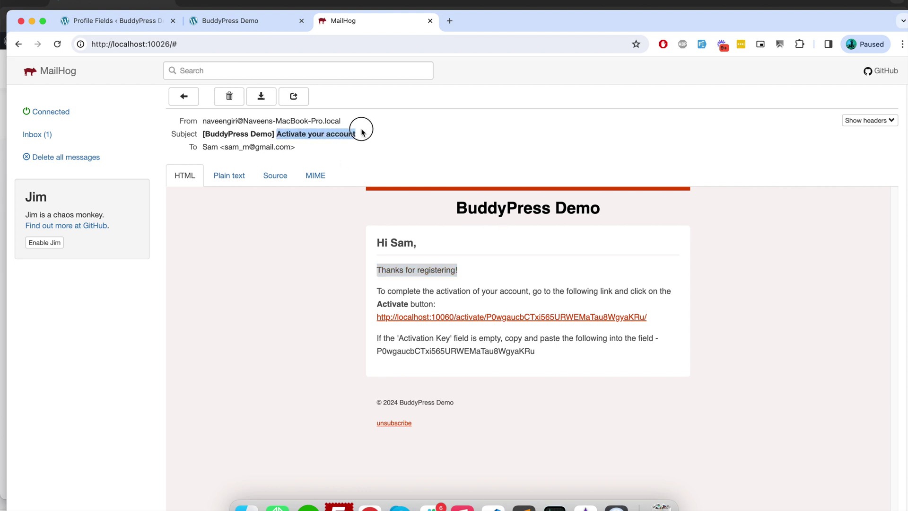
pyautogui.click(104, 18)
# Step: Find the 'Activate your account' template under Emails and open it for editing
pyautogui.moveTo(52, 209)
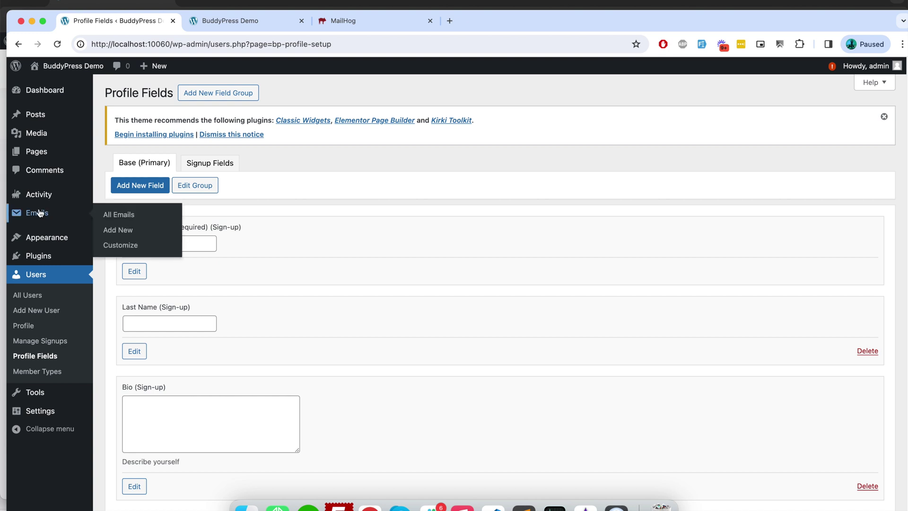
pyautogui.click(117, 211)
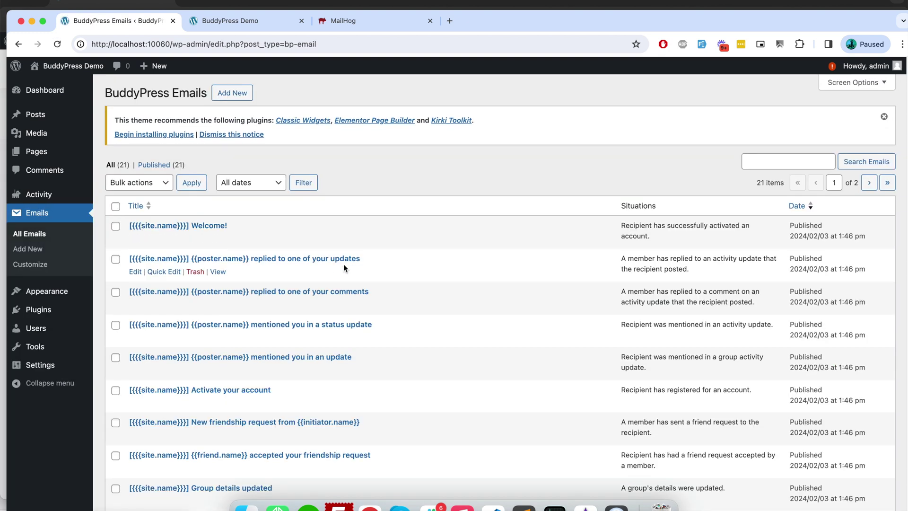
pyautogui.press('super+f')
pyautogui.press('super+v')
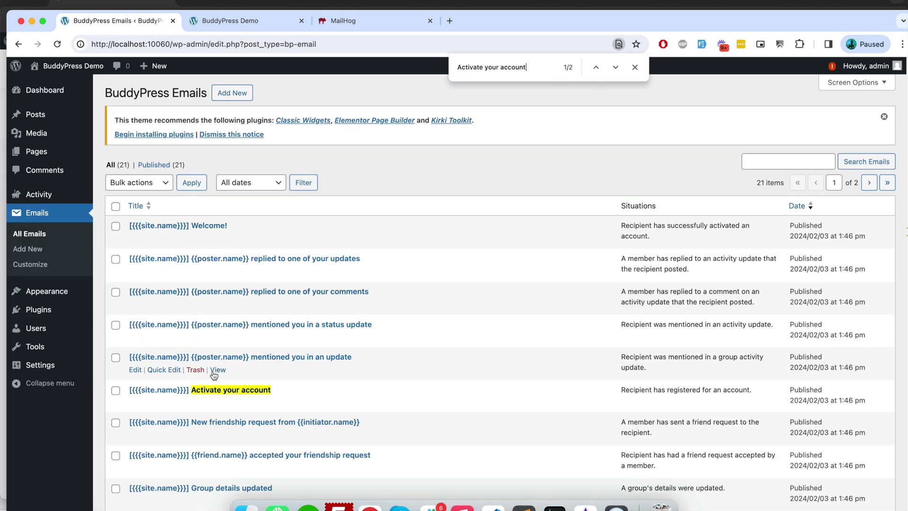
pyautogui.click(207, 390)
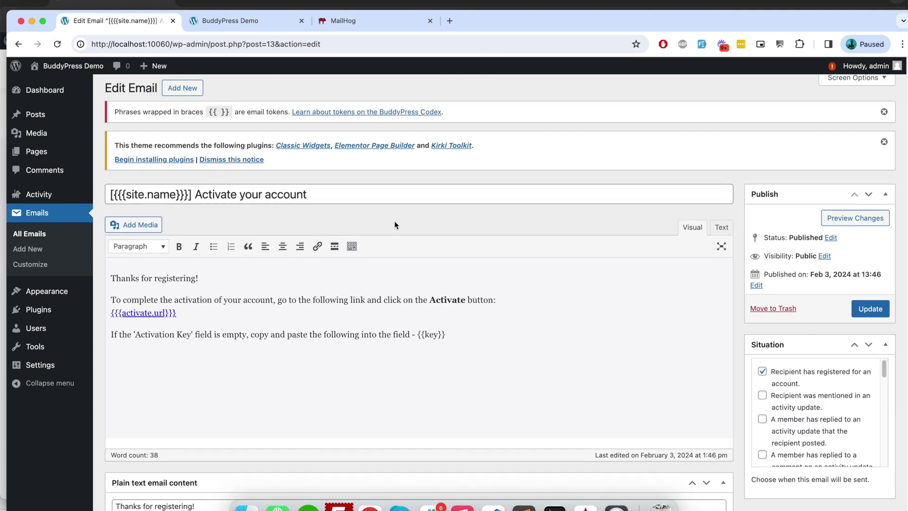
pyautogui.scroll(-1, 395, 224)
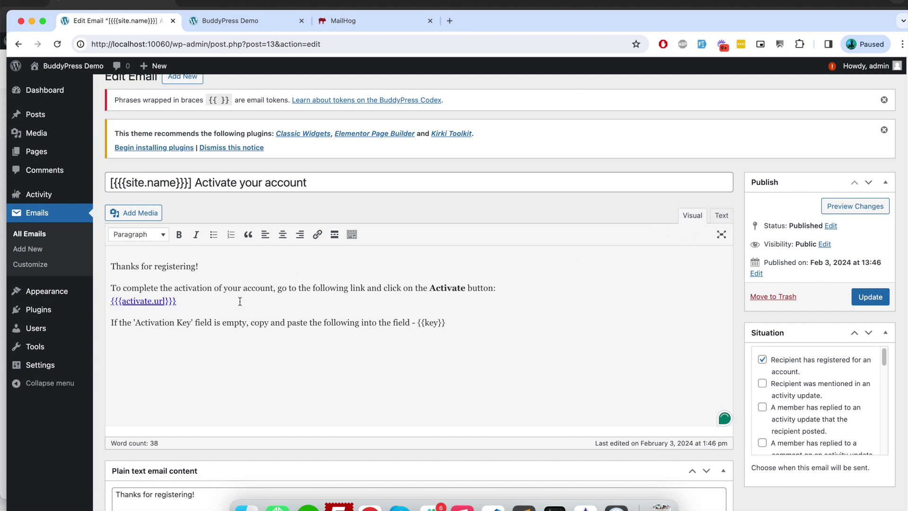
# Step: Compare the template with the received MailHog email, then go to Manage Signups
pyautogui.click(349, 21)
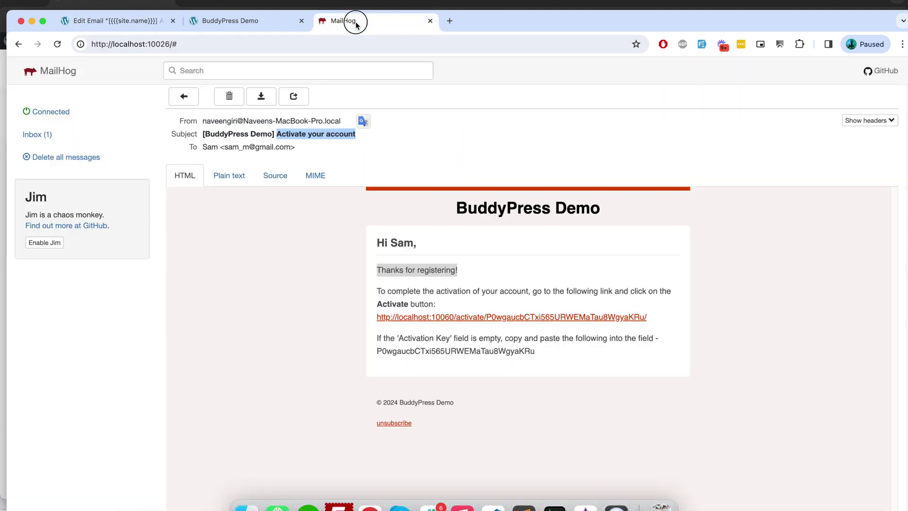
pyautogui.tripleClick(386, 270)
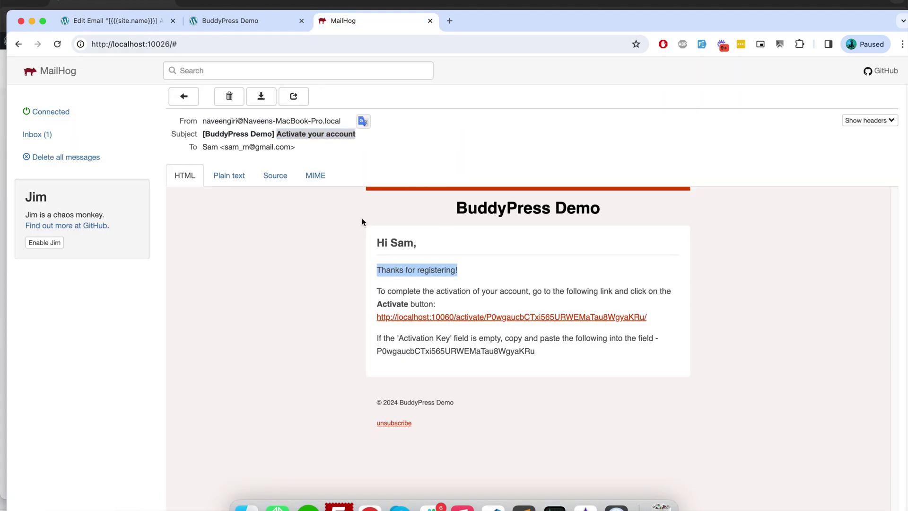
pyautogui.click(142, 21)
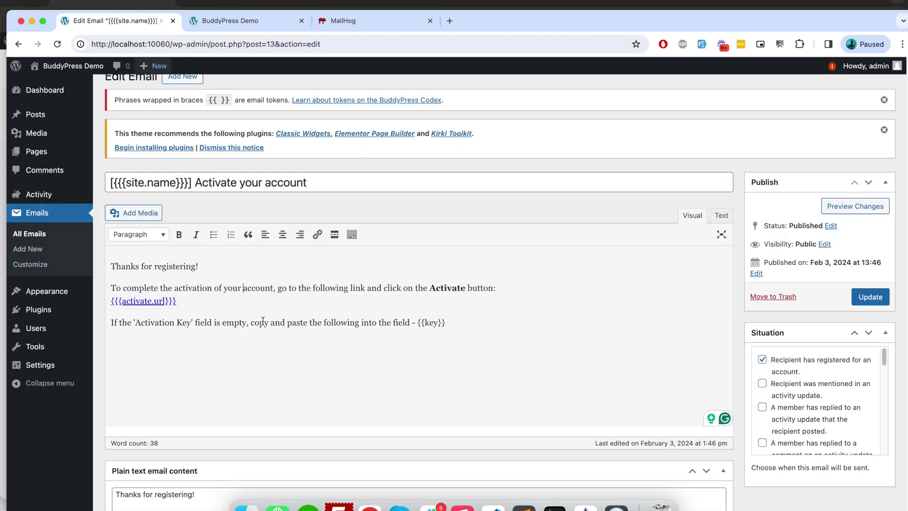
pyautogui.doubleClick(257, 288)
pyautogui.click(453, 324)
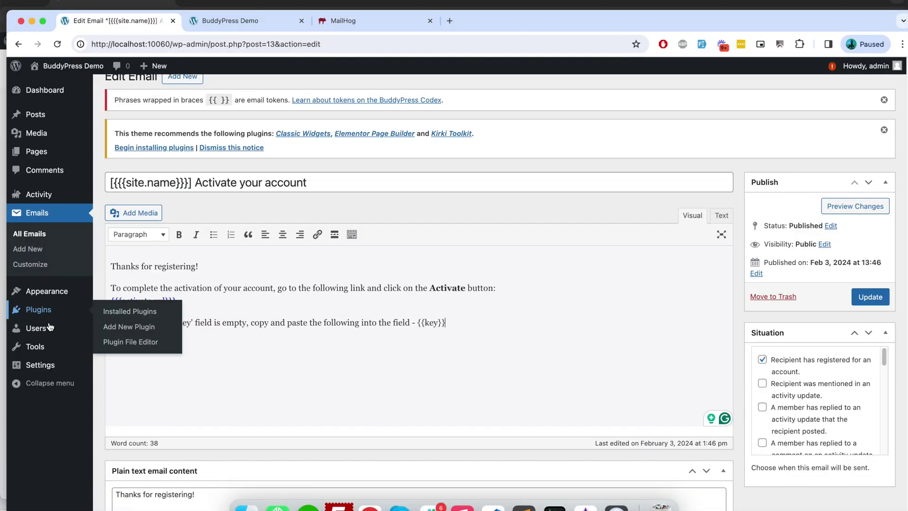
pyautogui.moveTo(49, 328)
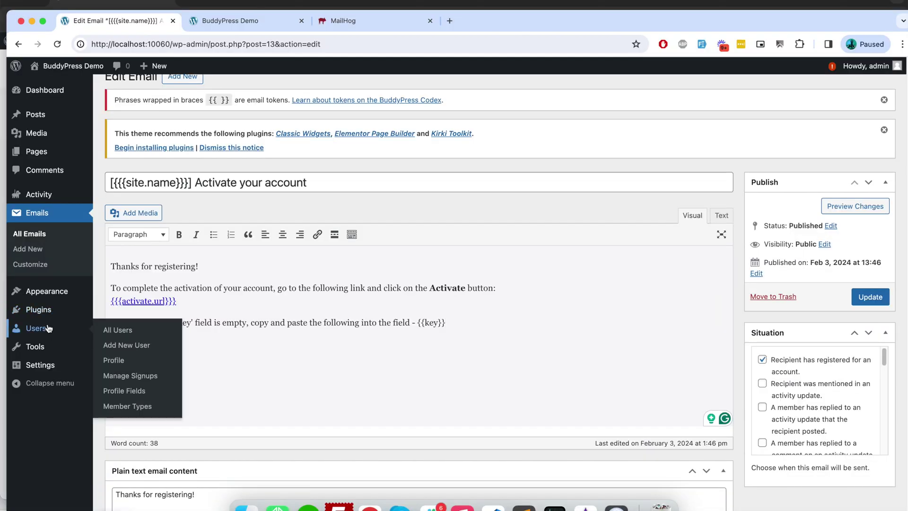
pyautogui.click(140, 377)
# Step: Activate the first user's pending signup and filter the users list to Subscribers
pyautogui.moveTo(263, 222)
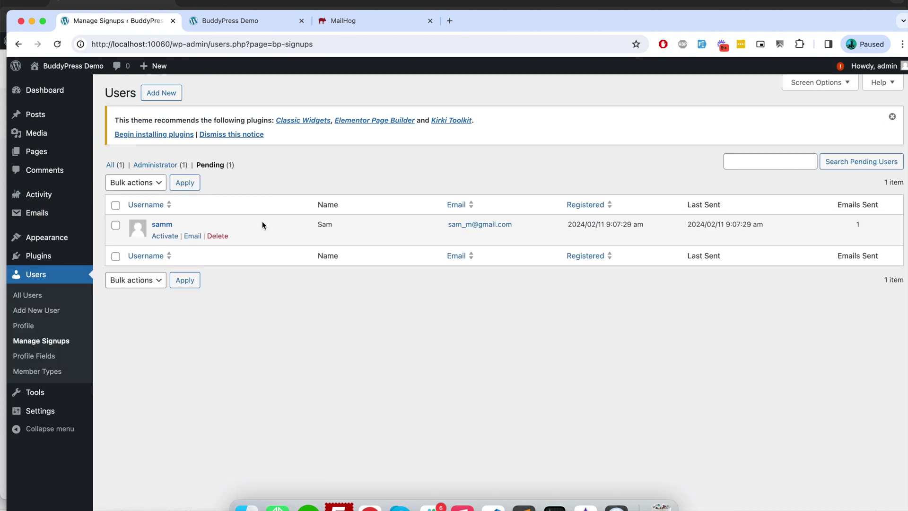
pyautogui.click(174, 238)
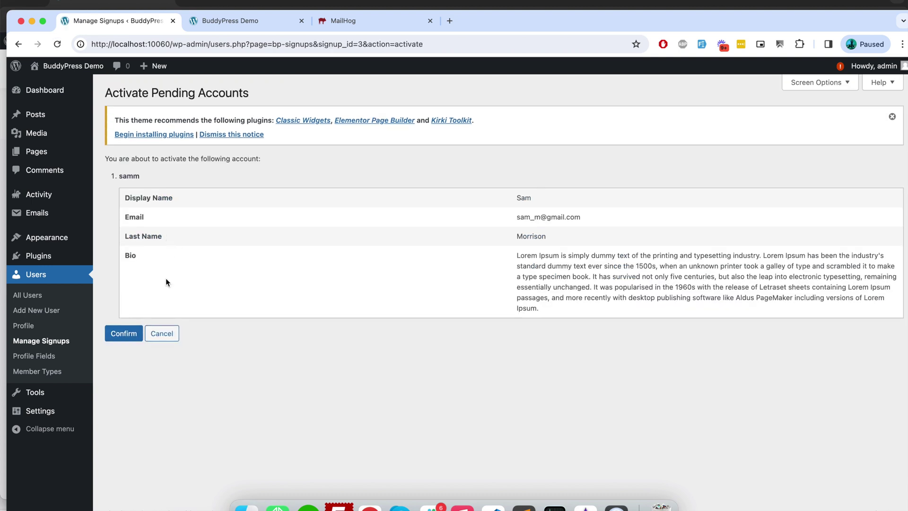
pyautogui.click(124, 334)
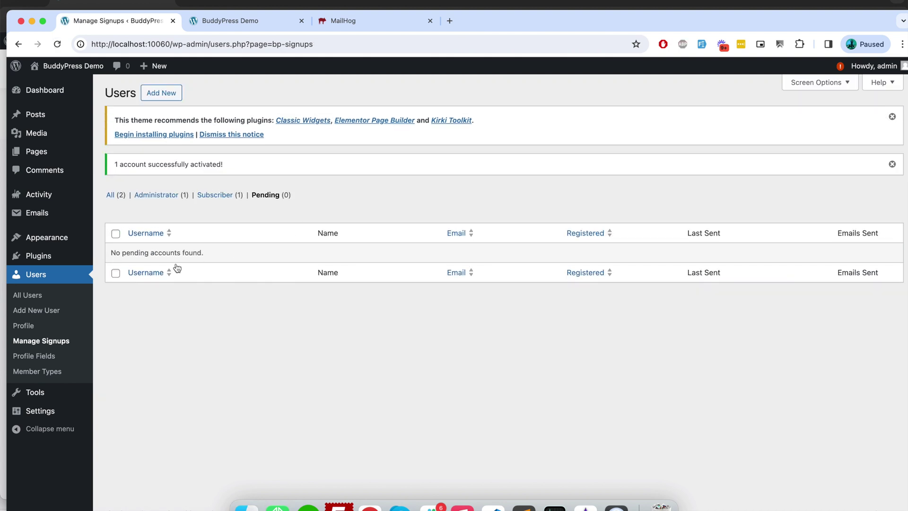
pyautogui.click(214, 195)
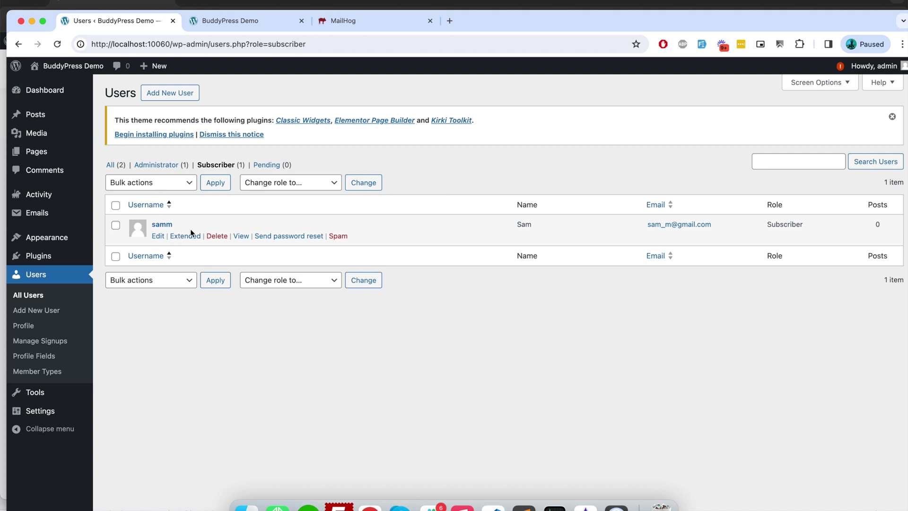
pyautogui.click(495, 3)
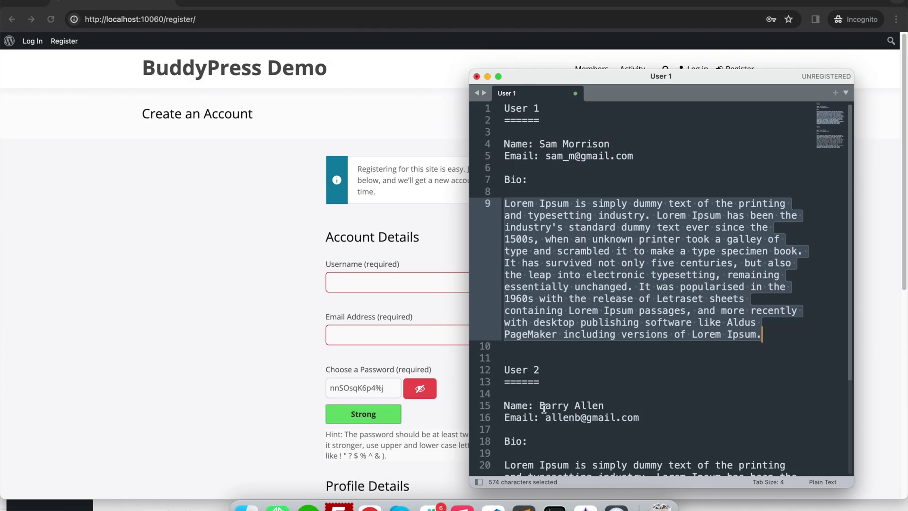
# Step: Fill Name with the second user's full name and move the surname into Last Name
pyautogui.click(544, 407)
pyautogui.click(390, 282)
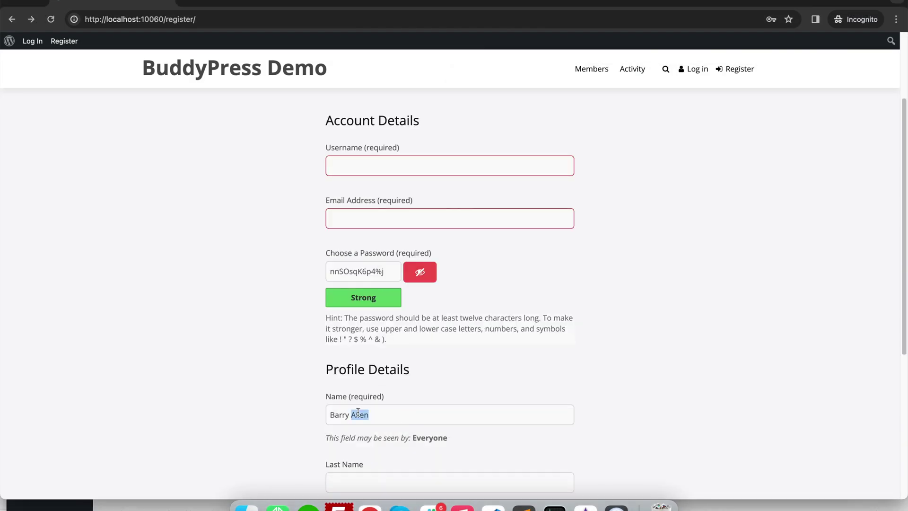
pyautogui.press('super+x')
pyautogui.click(434, 480)
pyautogui.press('super+v')
pyautogui.click(524, 509)
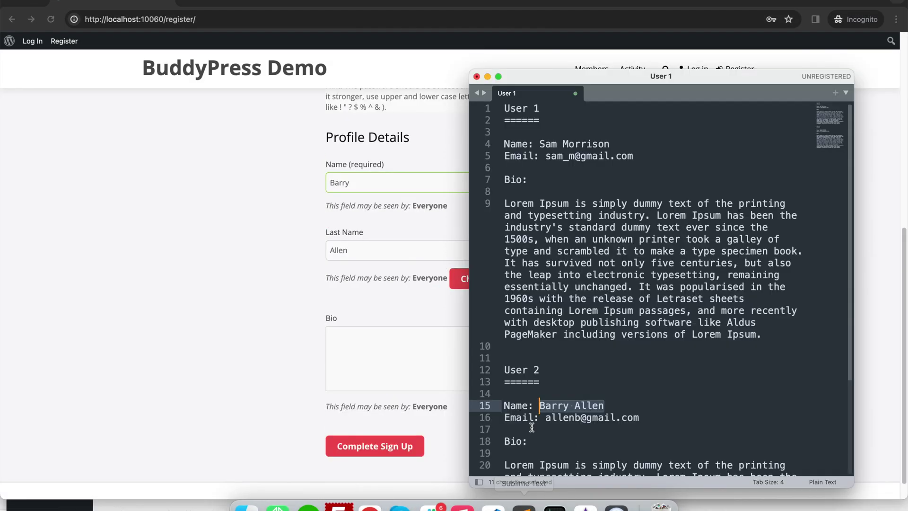
# Step: Paste the second user's bio into the Bio box and copy their email from the notes
pyautogui.scroll(-2, 531, 427)
pyautogui.moveTo(504, 415); pyautogui.dragTo(554, 463)
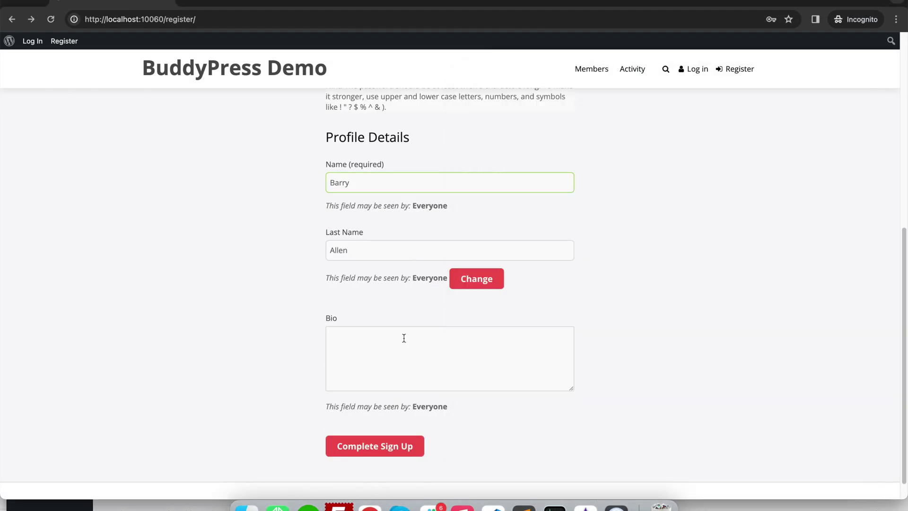
pyautogui.click(404, 338)
pyautogui.press('super+v')
pyautogui.press('super+Tab')
pyautogui.moveTo(541, 233); pyautogui.dragTo(639, 234)
pyautogui.press('super+Tab')
# Step: Fill in the Username and Email Address fields with the second user's details
pyautogui.scroll(5, 380, 189)
pyautogui.click(380, 165)
pyautogui.press('super+v')
pyautogui.click(364, 216)
pyautogui.write('allenb')
pyautogui.doubleClick(373, 216)
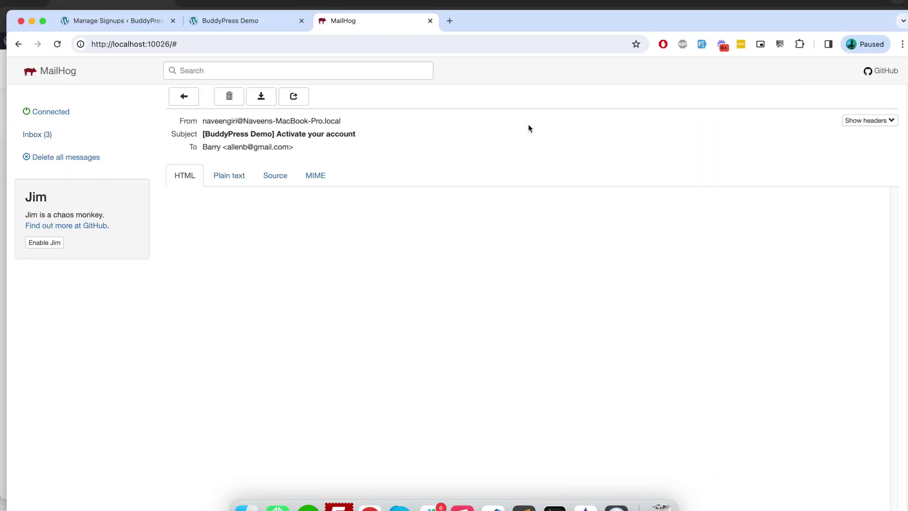
# Step: Open the emailed activation link in the private window and activate the second user's account
pyautogui.rightClick(503, 317)
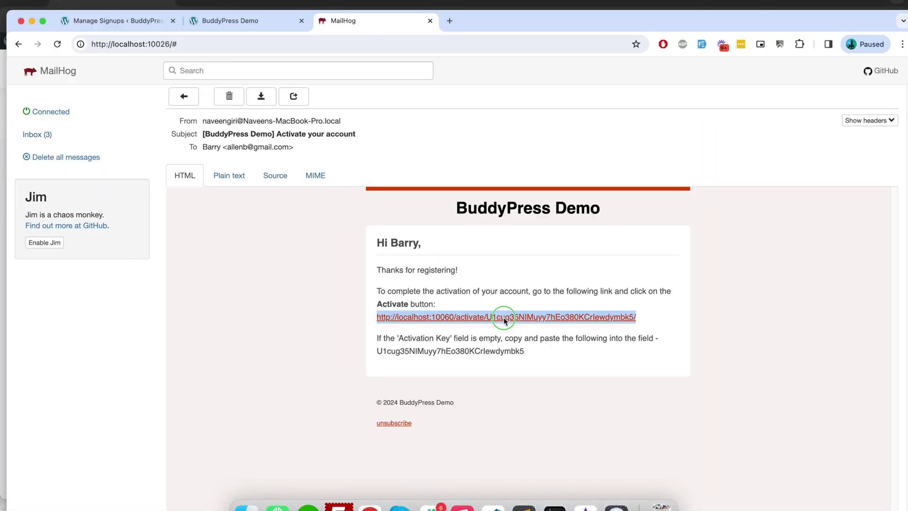
pyautogui.click(537, 333)
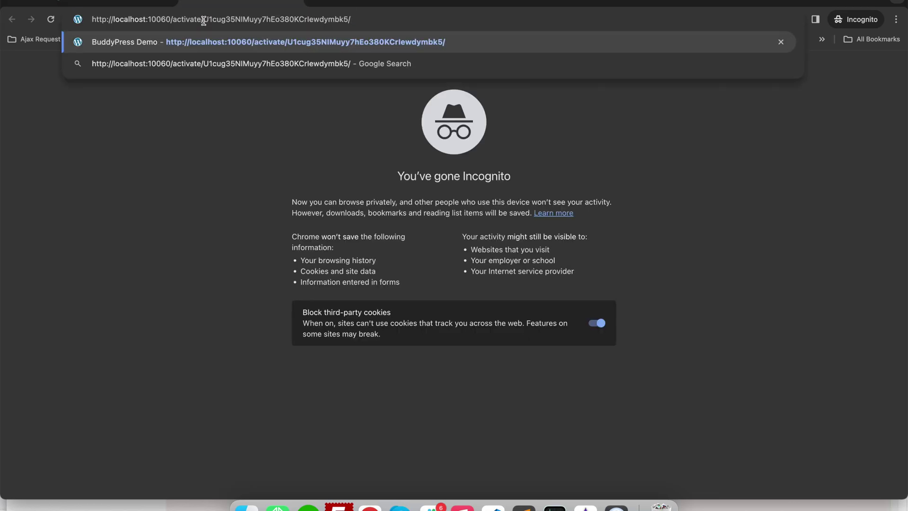
pyautogui.press('Return')
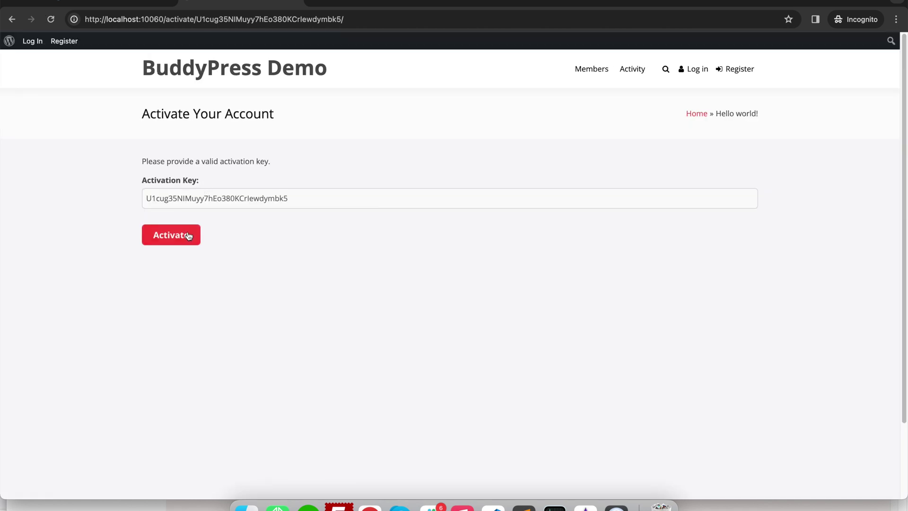
pyautogui.doubleClick(217, 197)
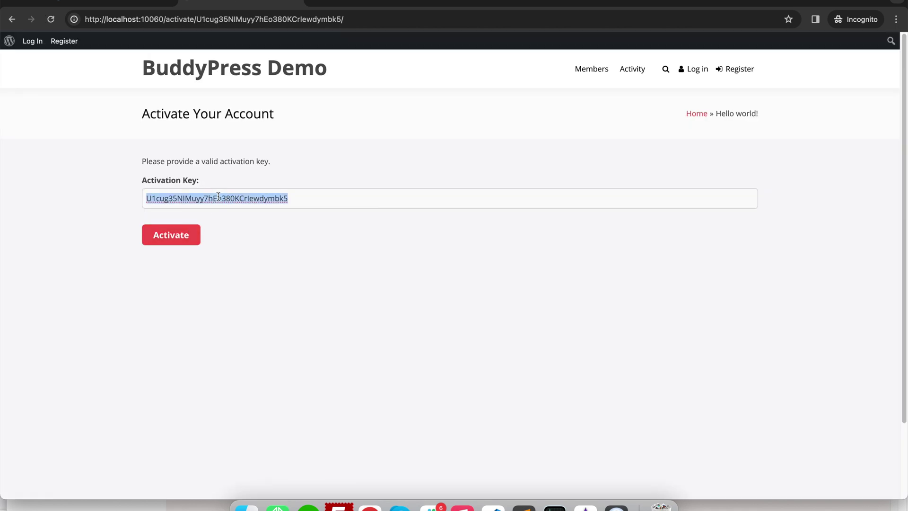
pyautogui.click(181, 235)
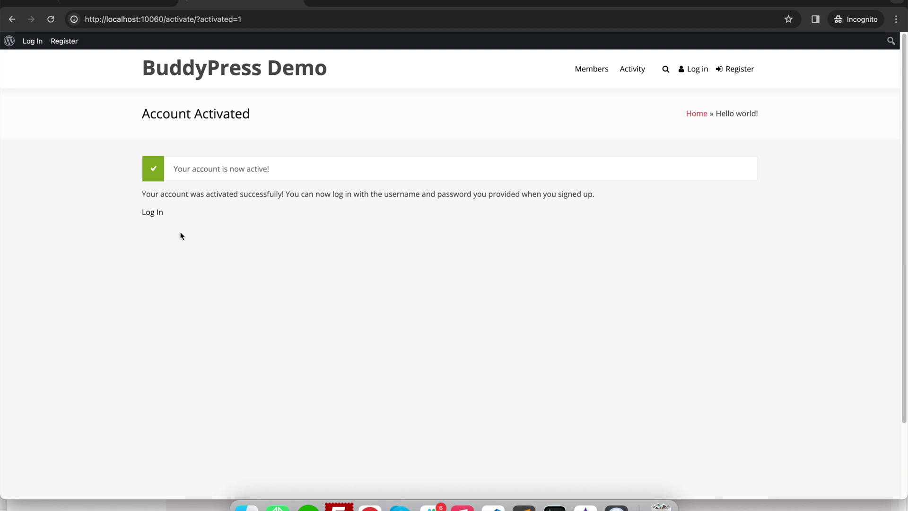
pyautogui.click(147, 505)
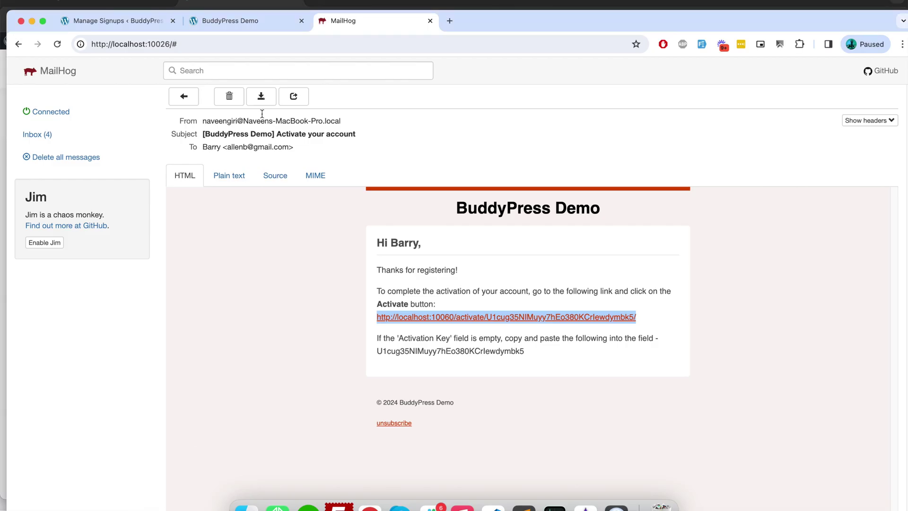
# Step: Reload Manage Signups to confirm Pending (0), then switch to the YouTube channel page
pyautogui.click(208, 21)
pyautogui.click(127, 20)
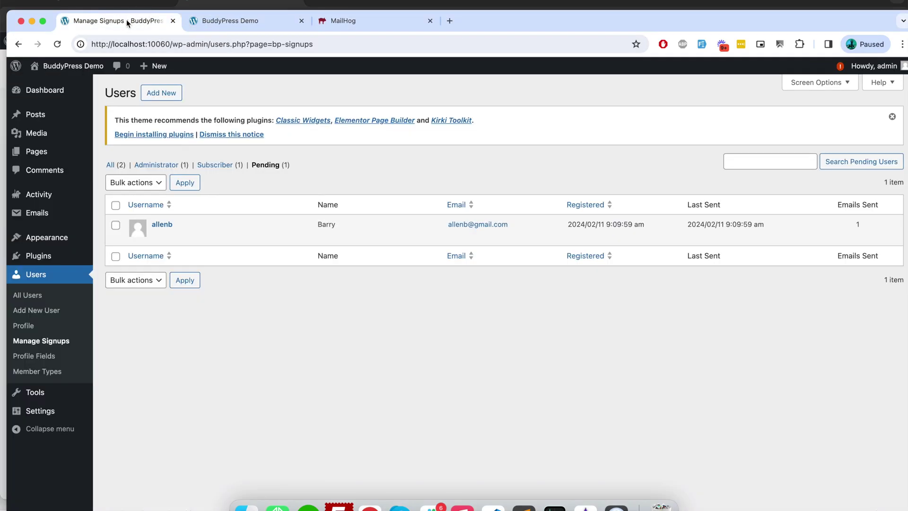
pyautogui.click(58, 44)
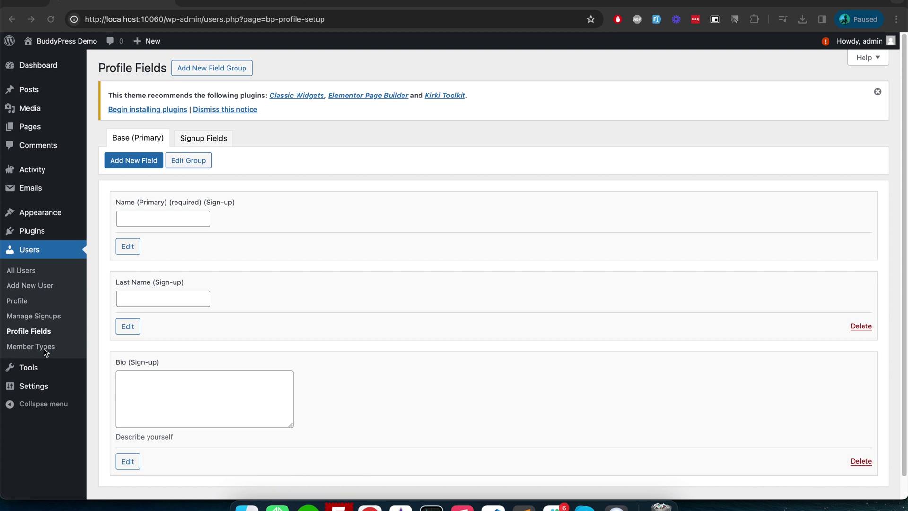
pyautogui.click(231, 7)
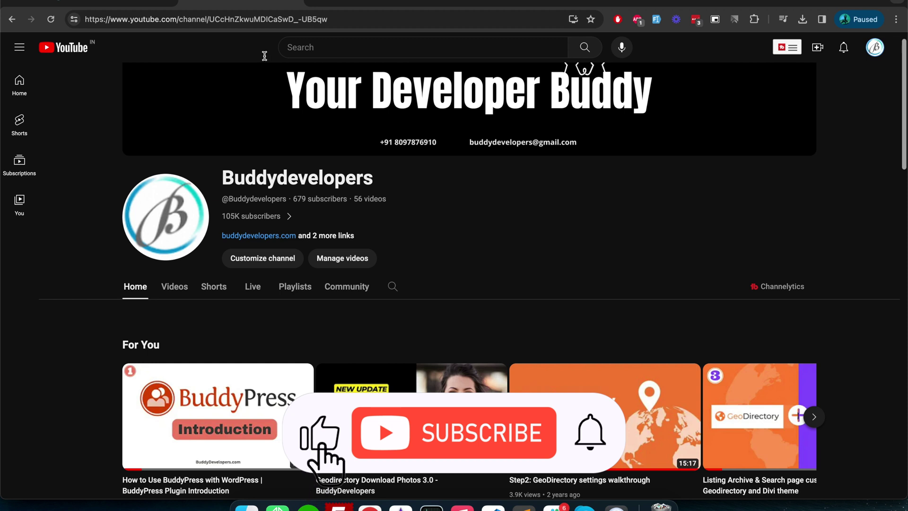